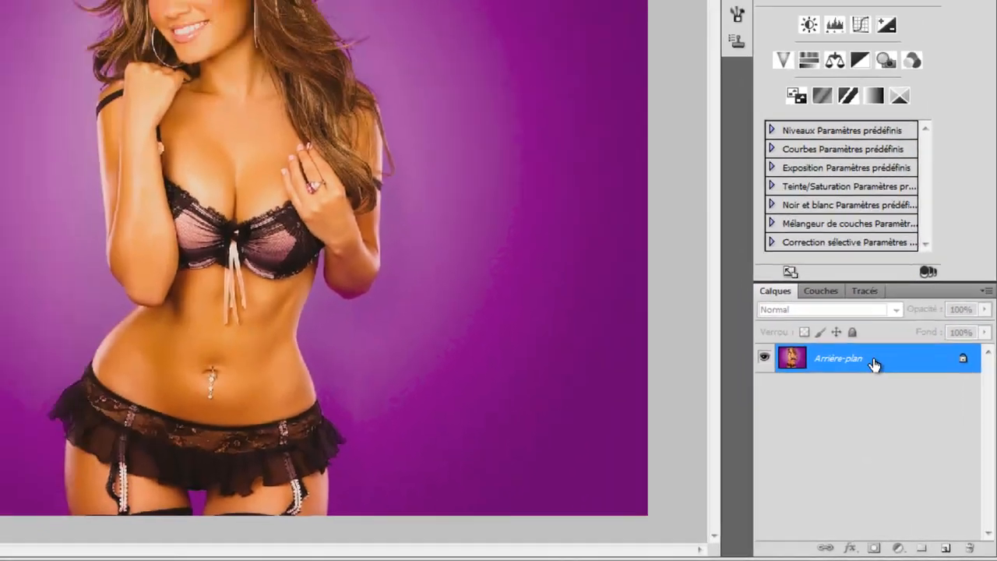
- Convert the locked Arrière-plan background into the regular layer Calque 0 and duplicate that layer
double_click(841, 305)
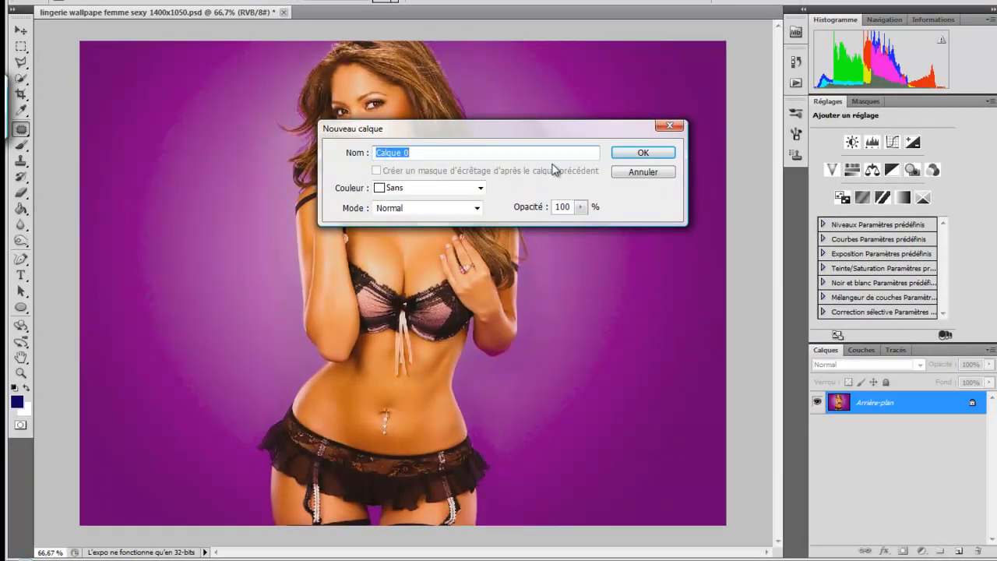
left_click(642, 155)
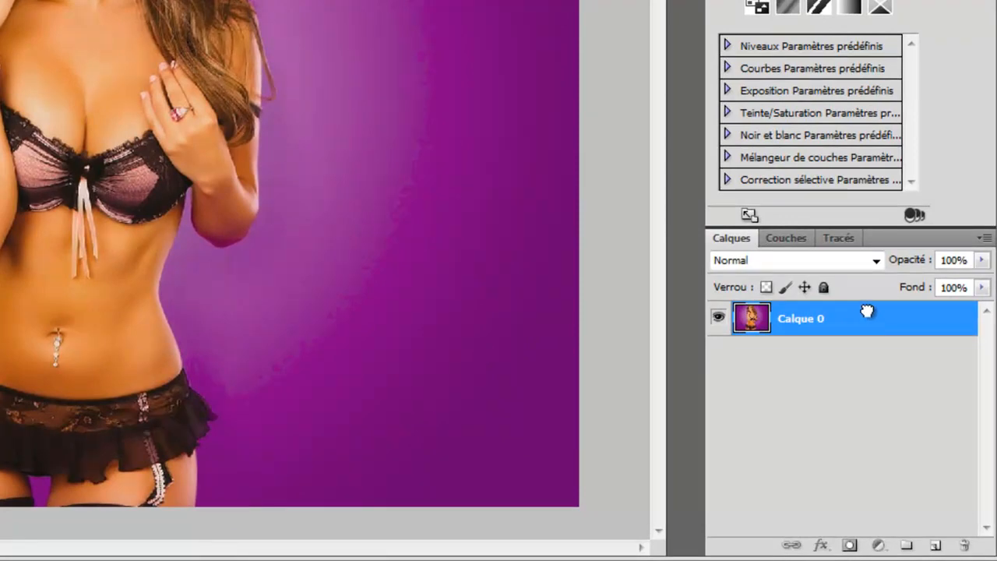
left_click_drag(864, 315, 938, 549)
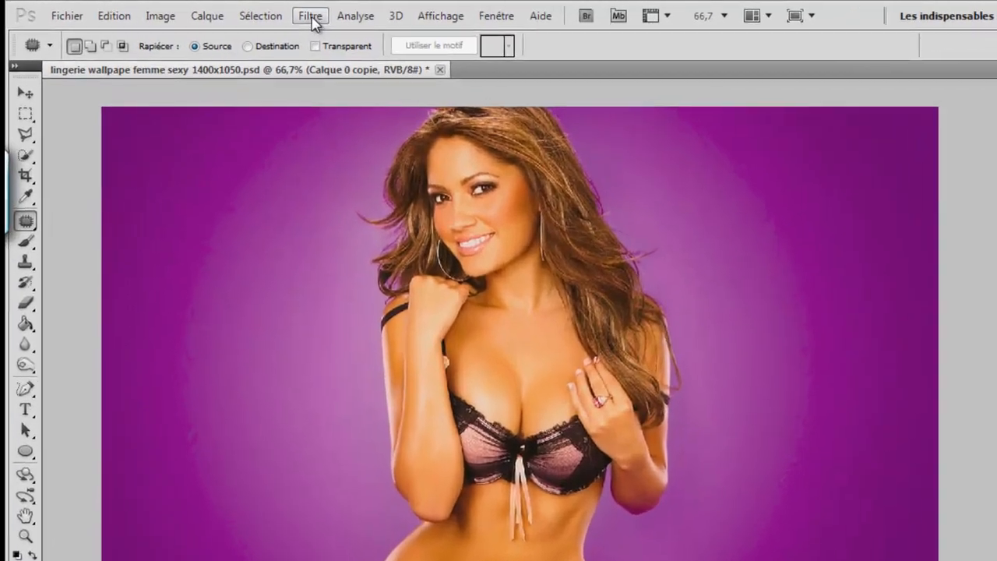
- Open the Fluidité (Liquify) filter on the layer copy and set the brush's Epaisseur to 121
left_click(255, 11)
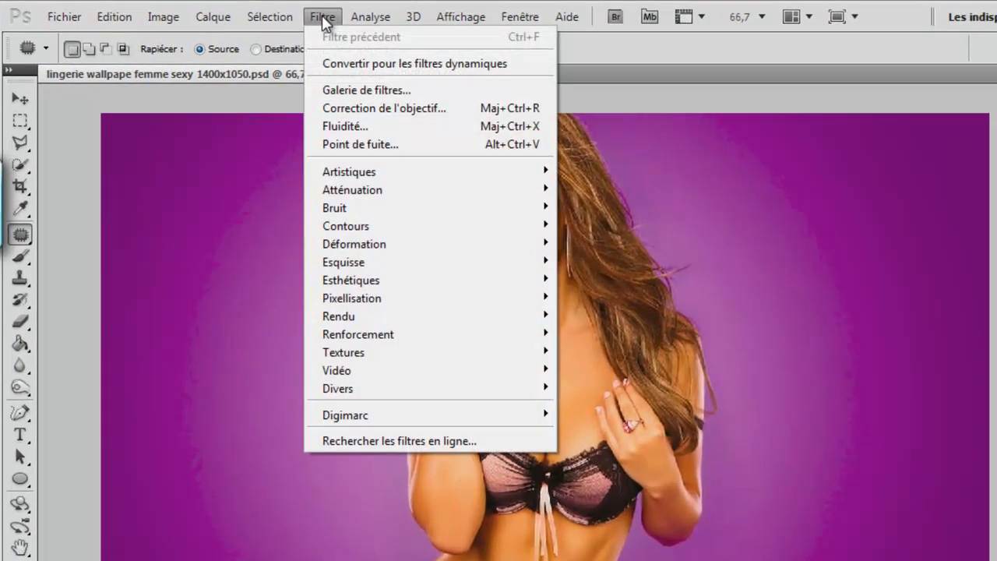
left_click(347, 126)
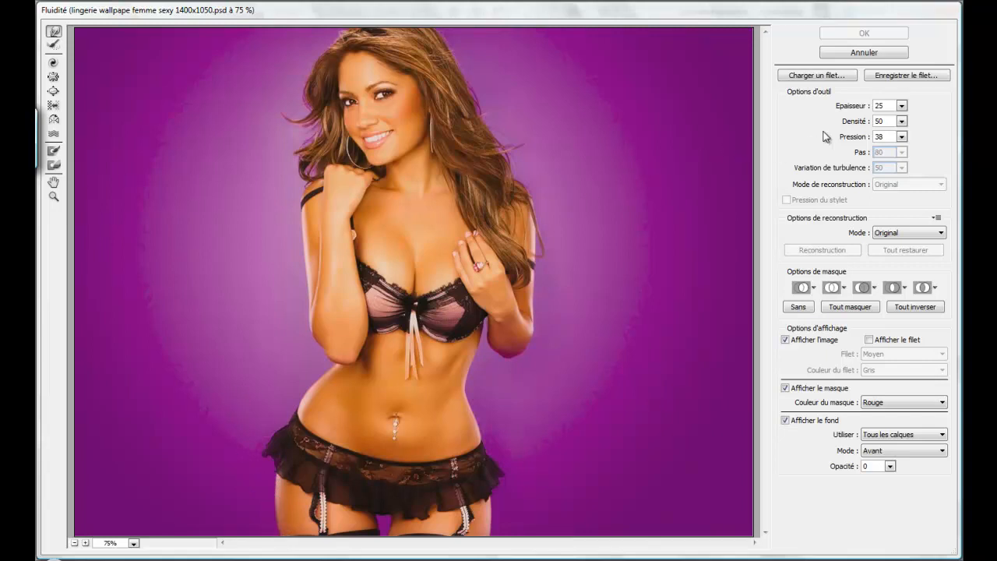
left_click(901, 107)
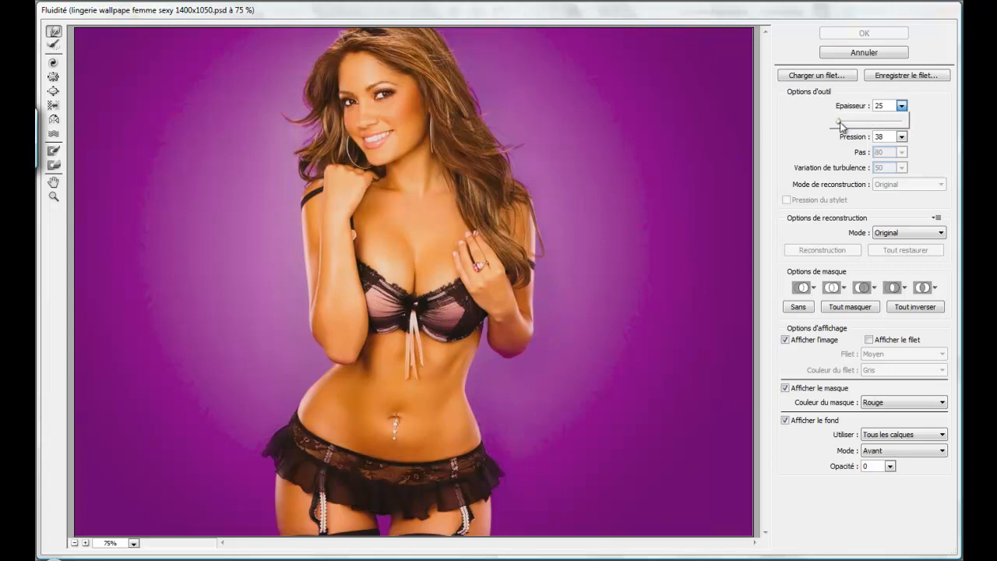
left_click_drag(840, 122, 848, 125)
left_click(810, 133)
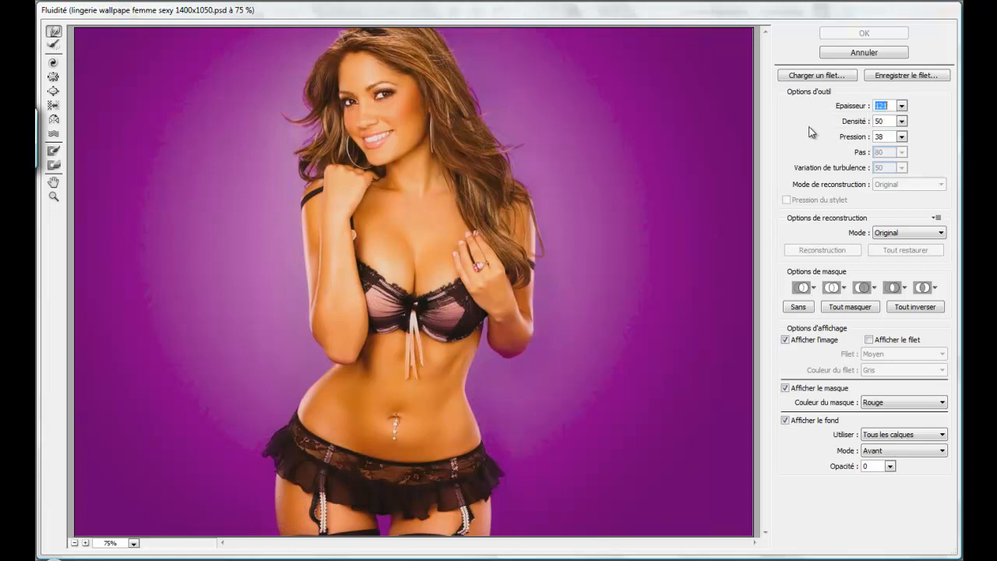
left_click(902, 122)
left_click(902, 123)
left_click(902, 137)
left_click(901, 138)
left_click(903, 138)
left_click(902, 137)
- Push the outer skirt edge and thigh contour on the image's left side inward with the forward warp brush
key("ctrl+plus")
key("ctrl+plus")
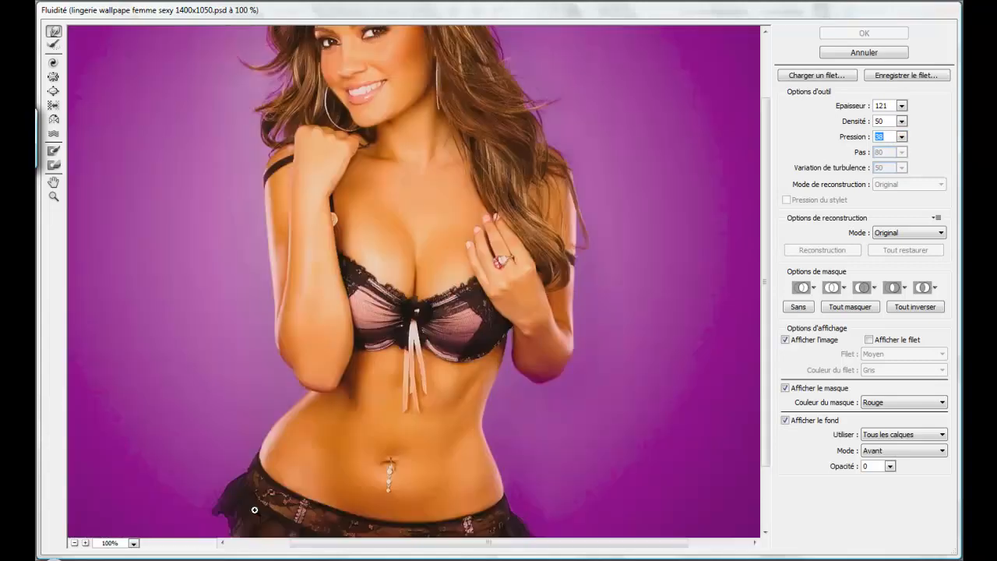
scroll(211, 400, "down", 6)
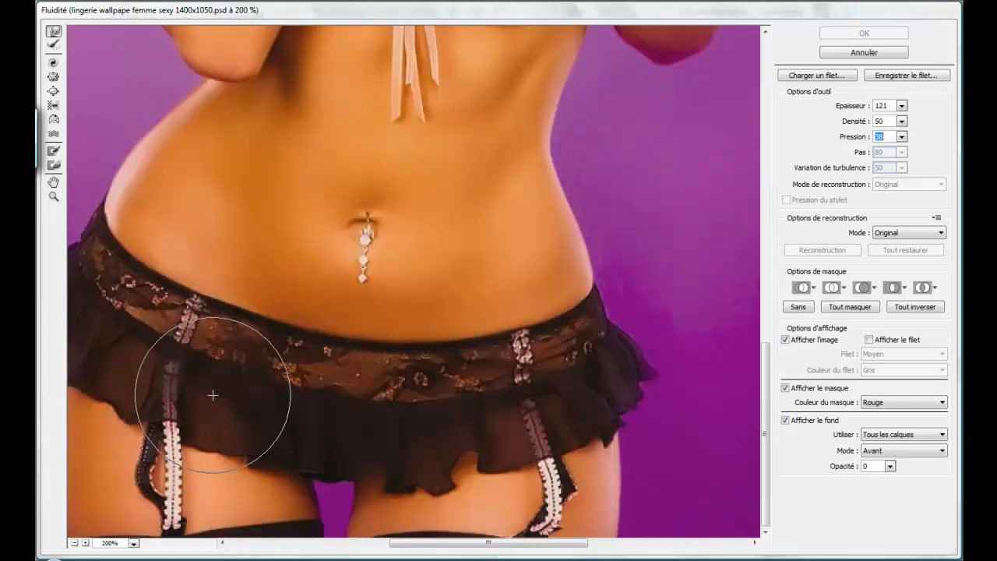
mouse_move(462, 545)
left_mouse_down()
mouse_move(382, 543)
mouse_move(339, 555)
left_mouse_up()
key("ctrl+plus")
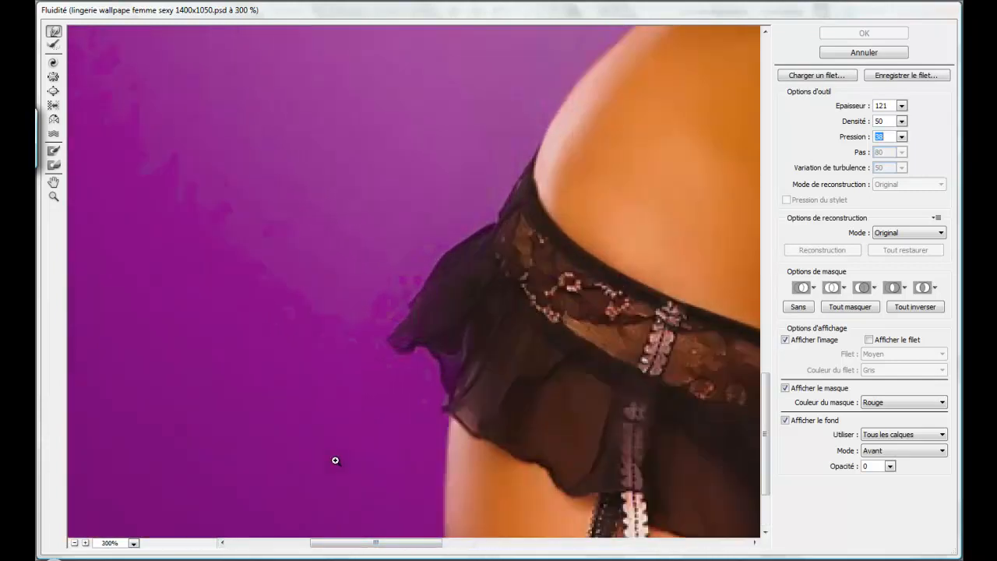
scroll(333, 455, "down", 3)
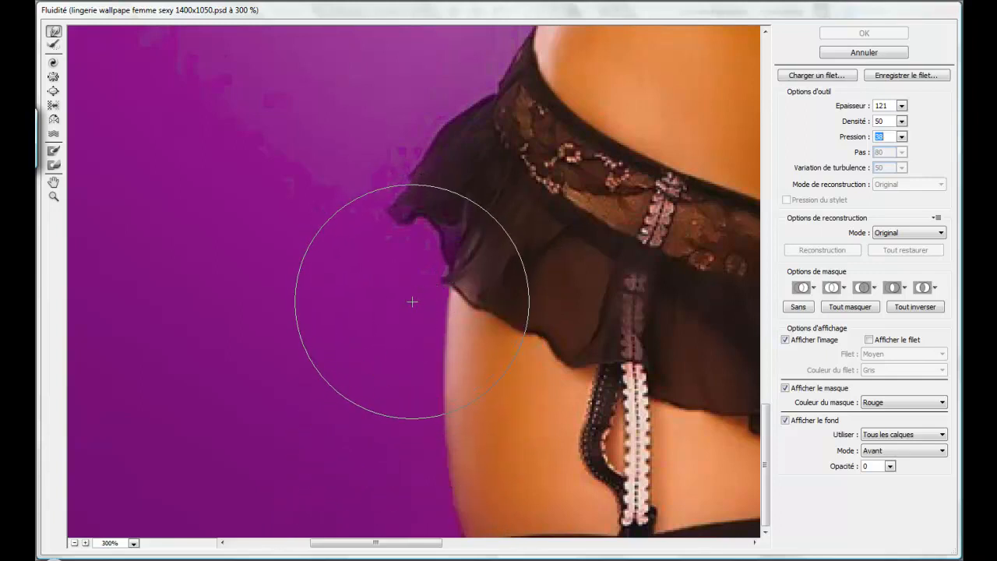
left_click(396, 277)
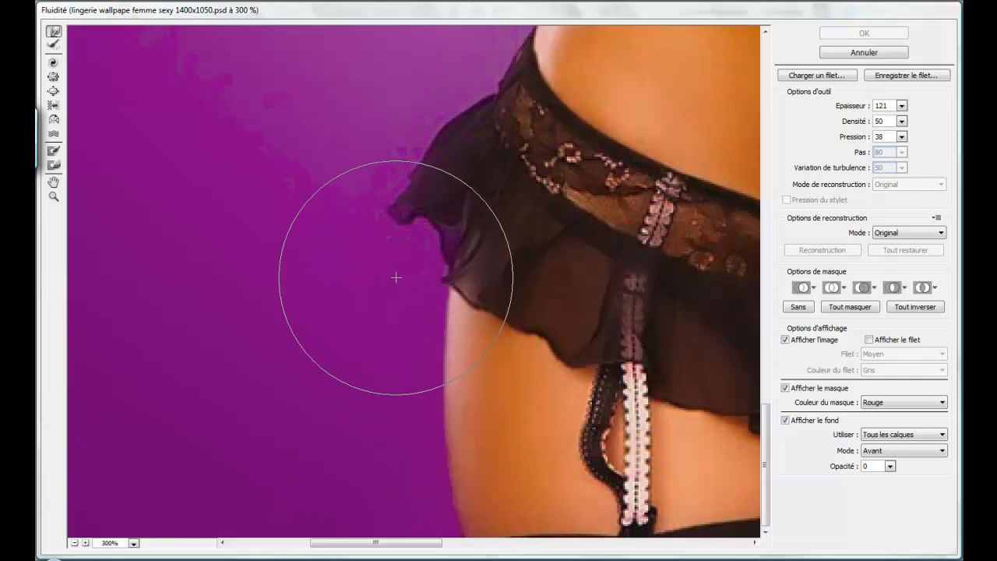
left_click_drag(395, 276, 414, 281)
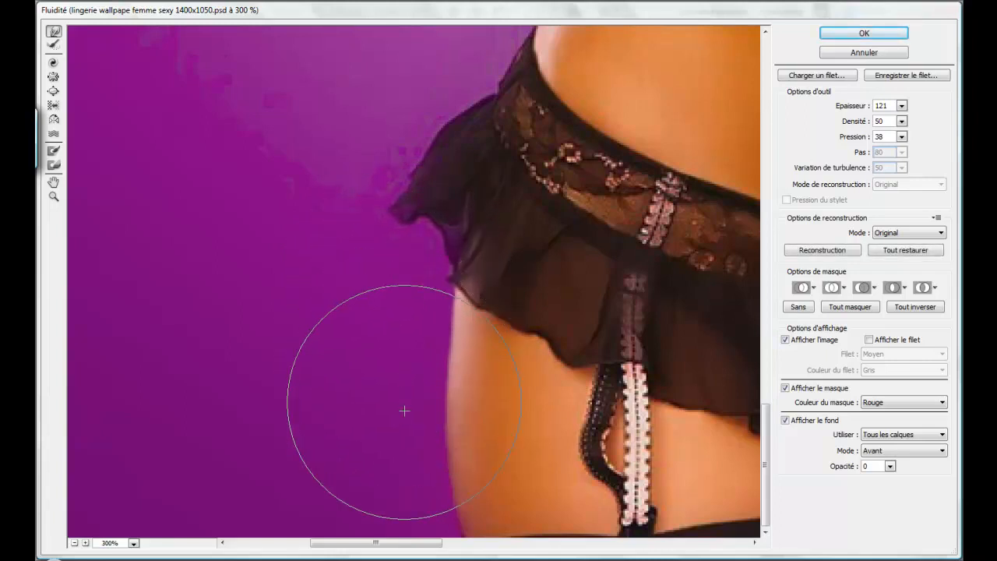
left_click_drag(398, 423, 416, 425)
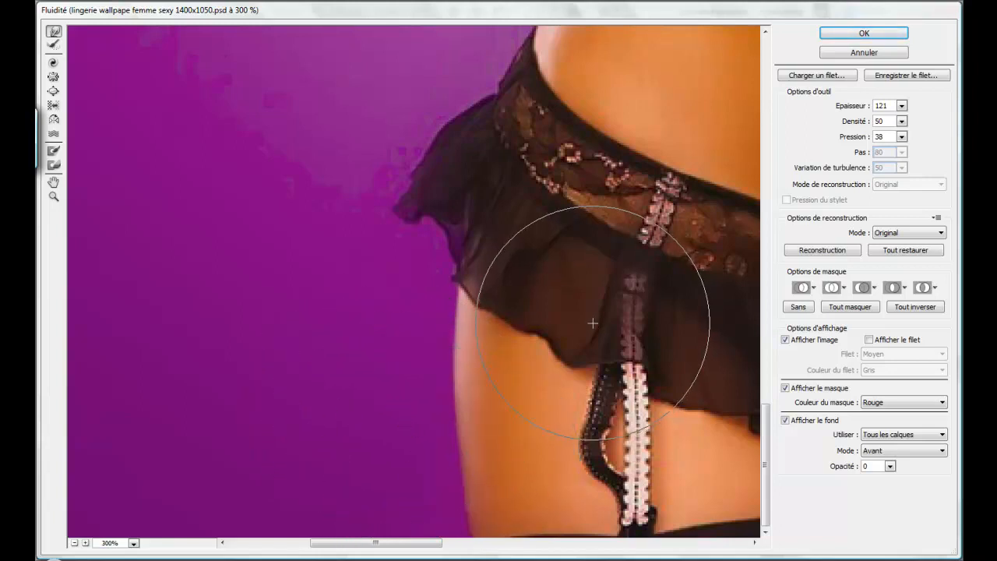
- Push the hip contour below the elbow on the image's left side inward and undo the last warp stroke
scroll(592, 322, "up", 3)
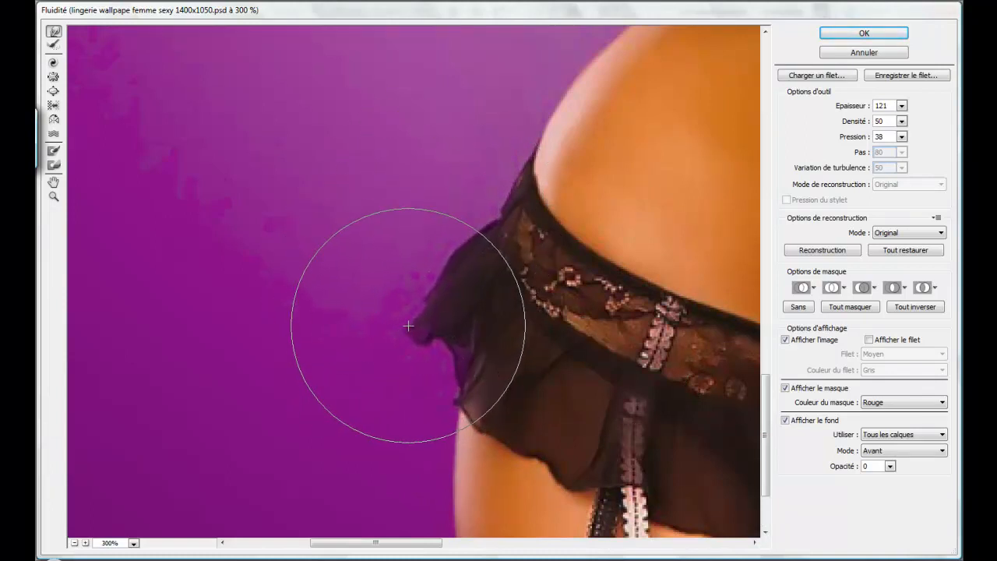
left_click_drag(766, 473, 766, 429)
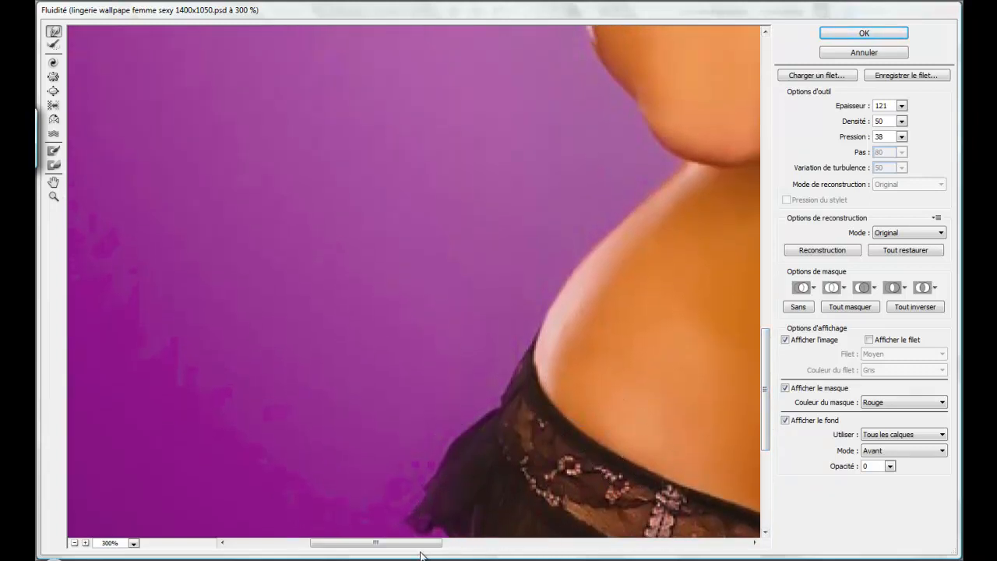
left_click_drag(374, 543, 450, 547)
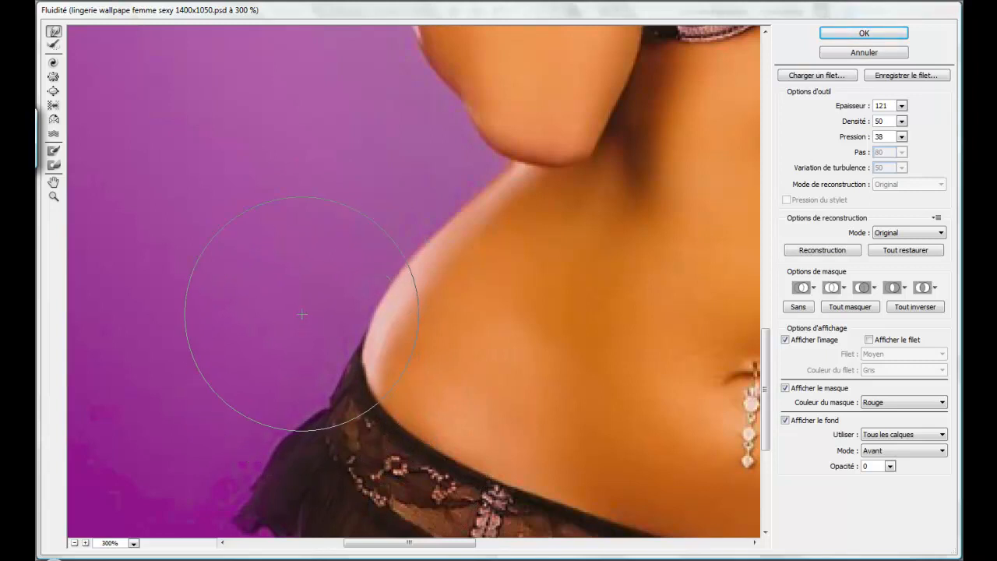
mouse_move(302, 314)
left_mouse_down()
mouse_move(325, 273)
mouse_move(332, 261)
mouse_move(351, 265)
mouse_move(350, 211)
mouse_move(372, 218)
mouse_move(372, 201)
mouse_move(391, 189)
mouse_move(413, 196)
mouse_move(467, 183)
left_mouse_up()
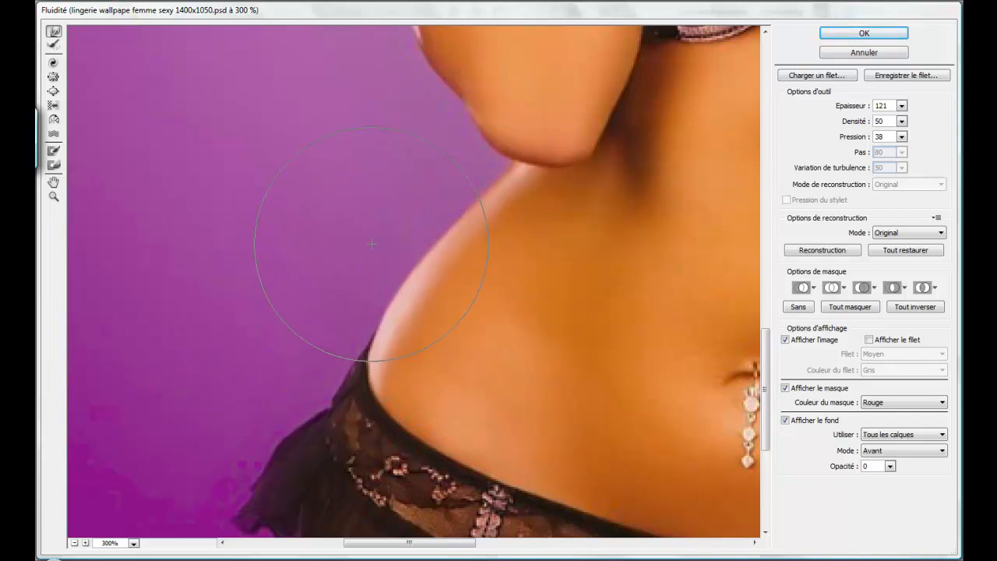
left_click_drag(374, 244, 387, 244)
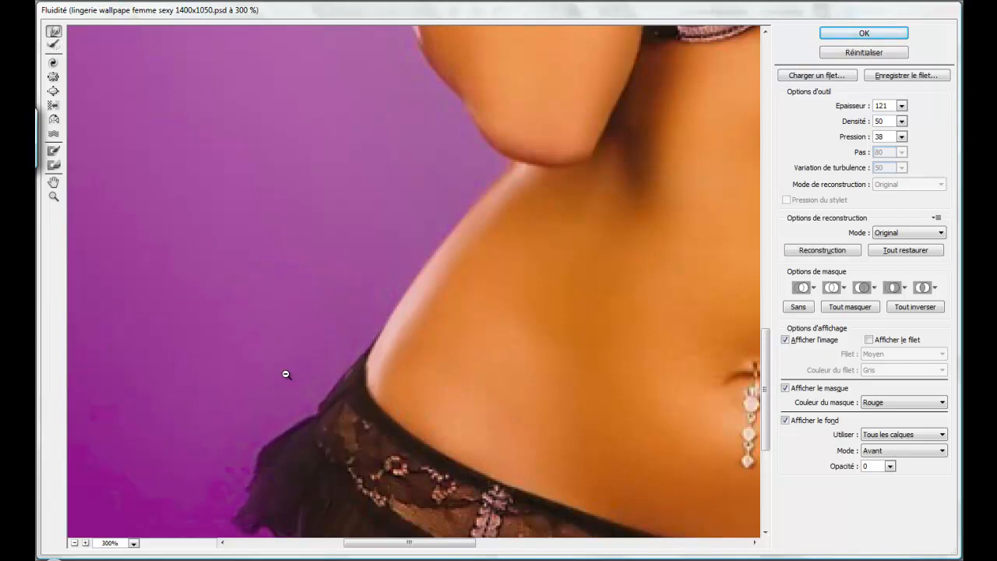
key("ctrl+alt+z")
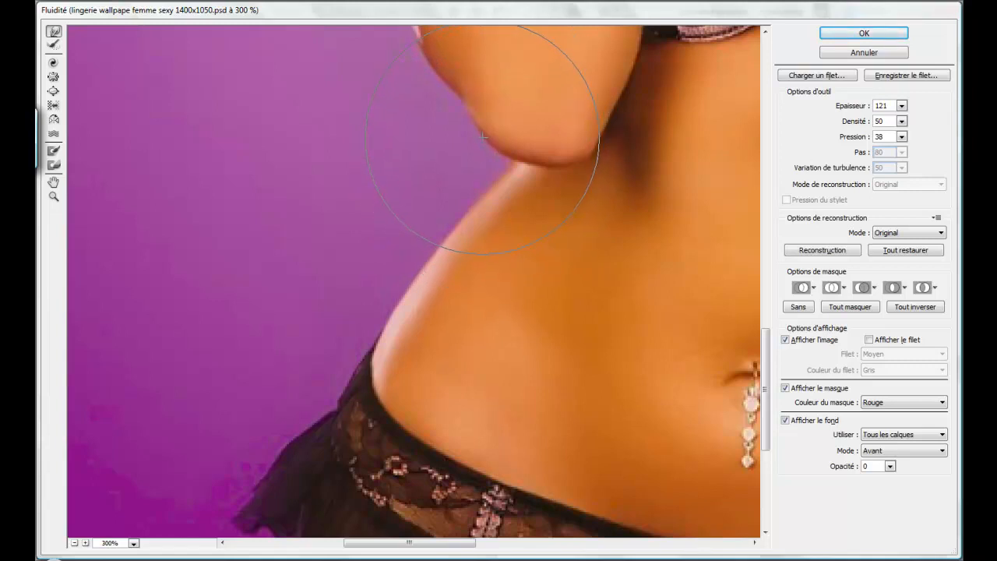
- Refine the contour just below the left-side elbow with brush size 46, and the hip contour with size 121
left_click(901, 106)
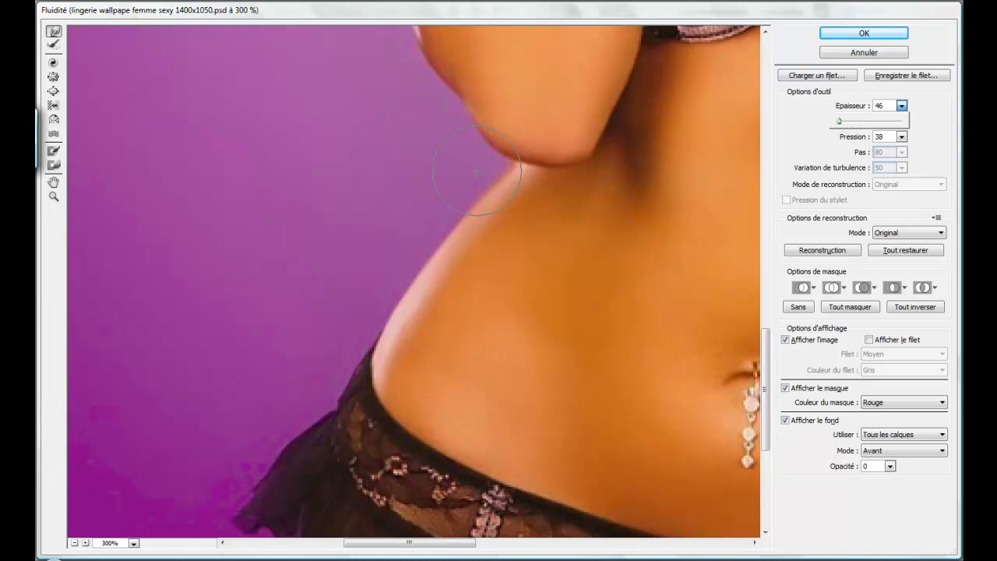
left_click(462, 190)
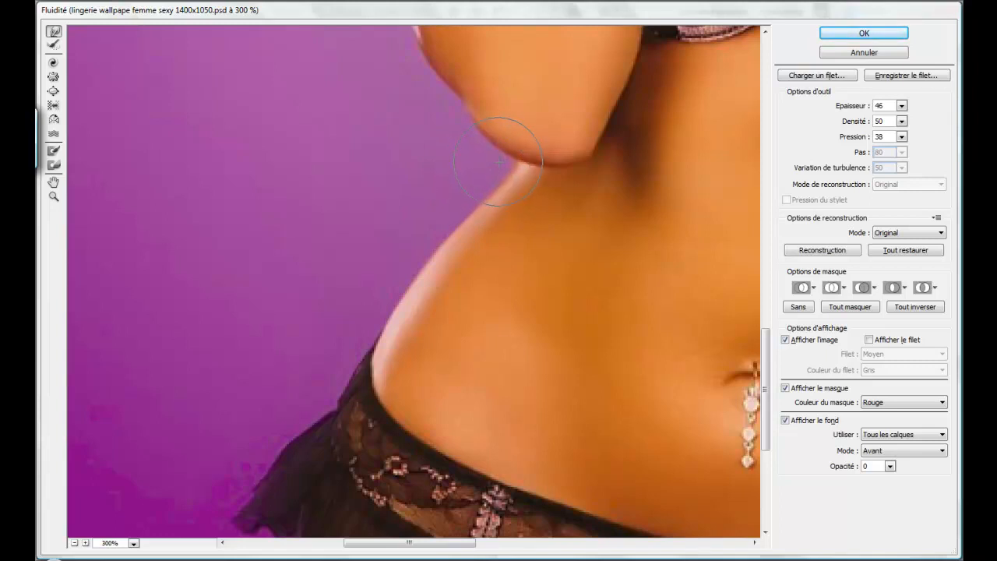
left_click(902, 106)
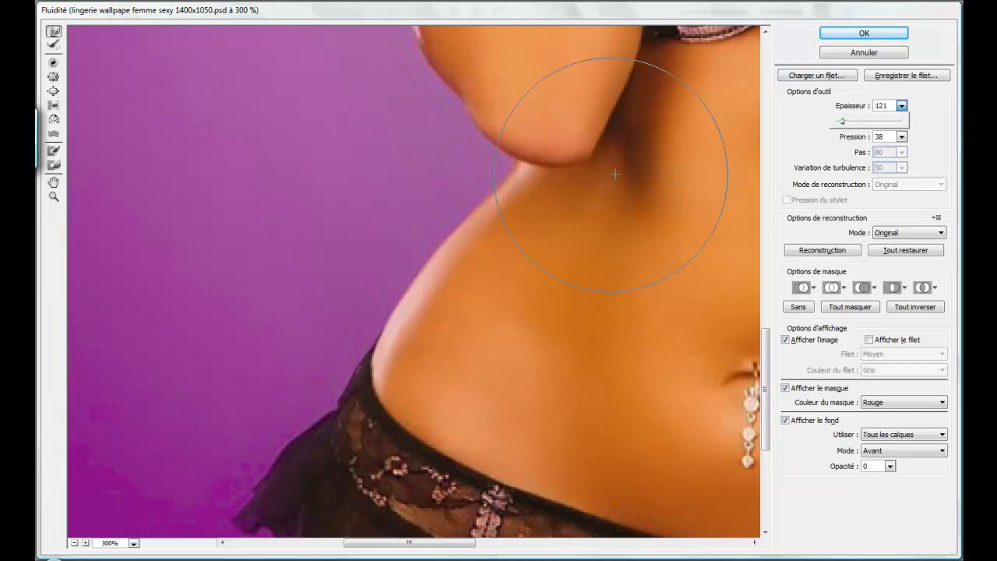
left_click(412, 213)
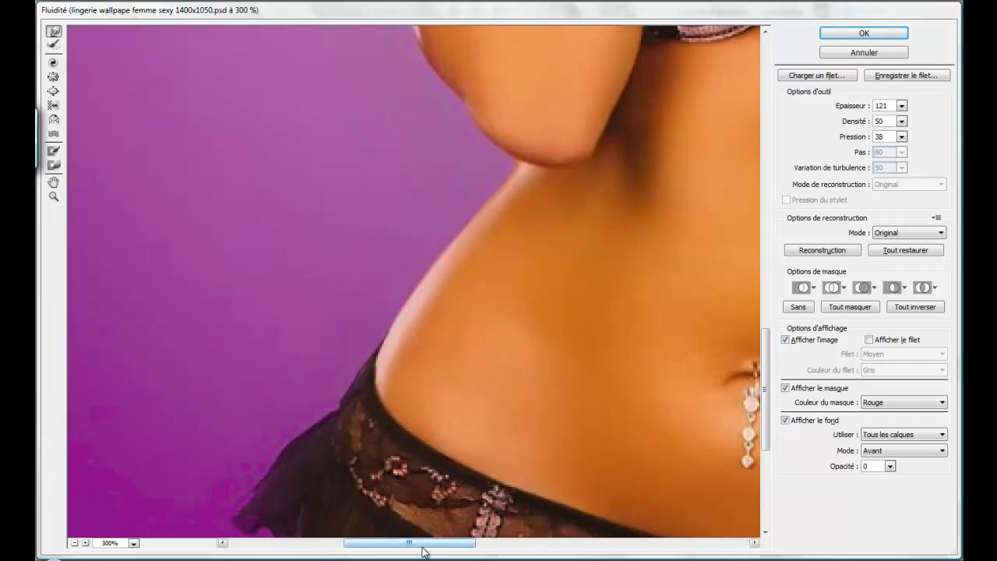
- Push the hip and lower waist contour on the image's right side inward with several forward warp strokes
left_click_drag(423, 543, 516, 547)
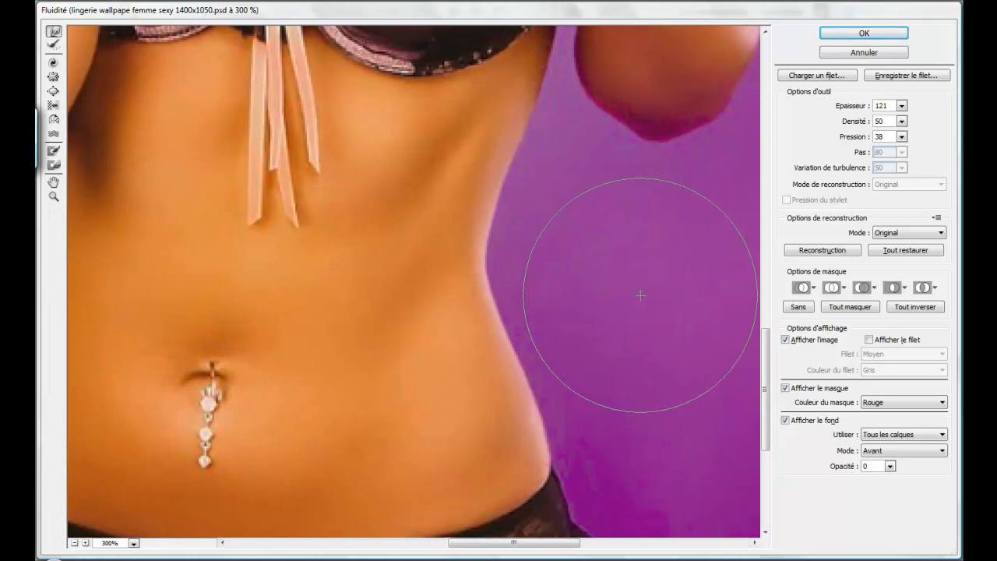
scroll(641, 296, "down", 3)
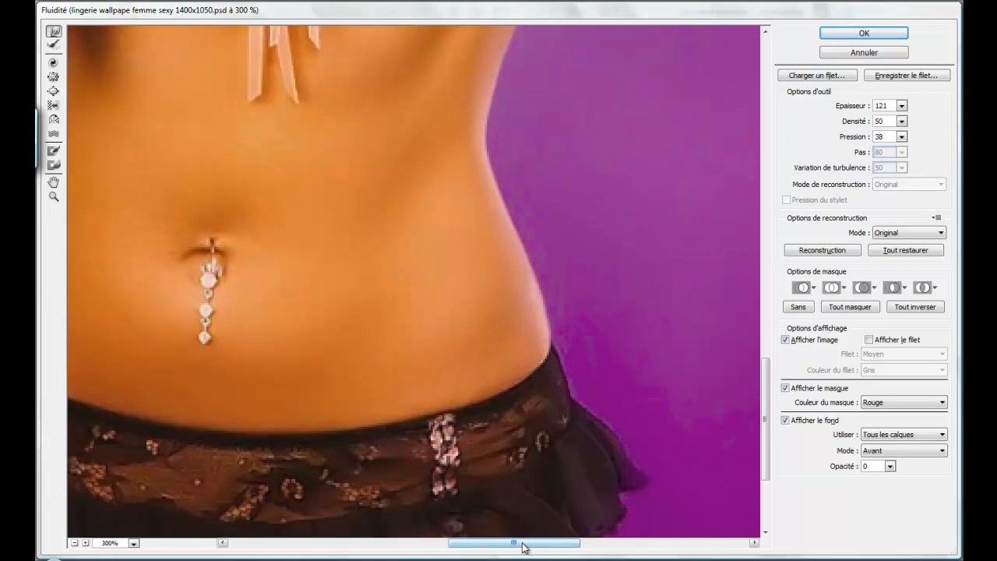
left_click_drag(517, 543, 530, 544)
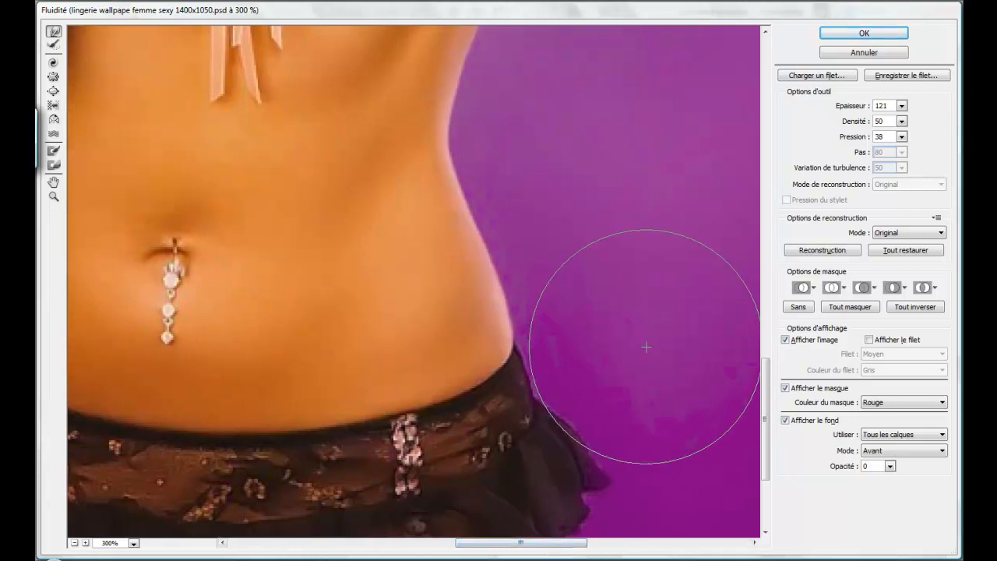
scroll(646, 344, "up", 3)
scroll(646, 344, "down", 3)
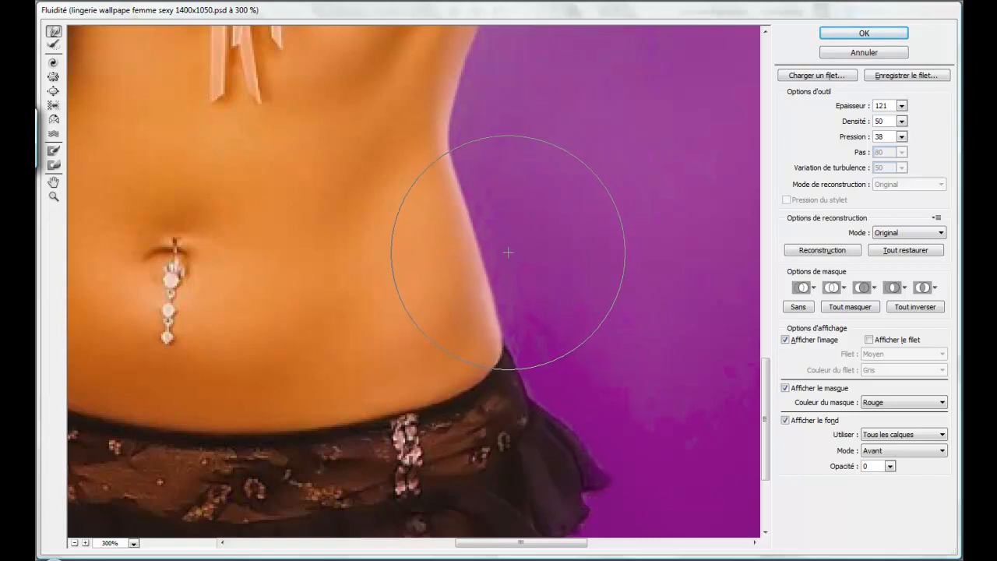
left_click_drag(515, 205, 495, 206)
mouse_move(501, 173)
left_mouse_down()
mouse_move(456, 159)
mouse_move(475, 156)
left_mouse_up()
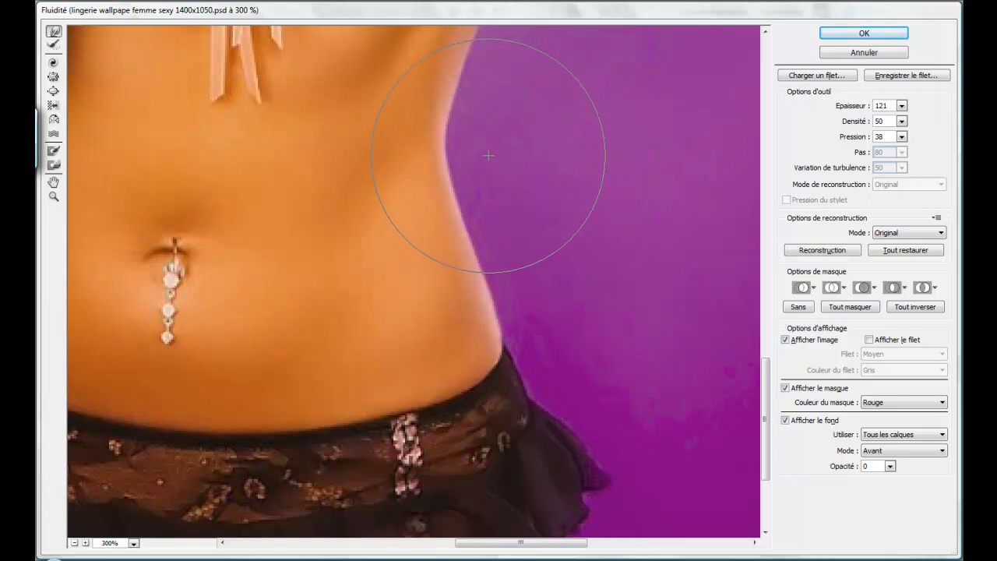
mouse_move(518, 125)
left_mouse_down()
mouse_move(499, 181)
mouse_move(487, 185)
mouse_move(496, 222)
left_mouse_up()
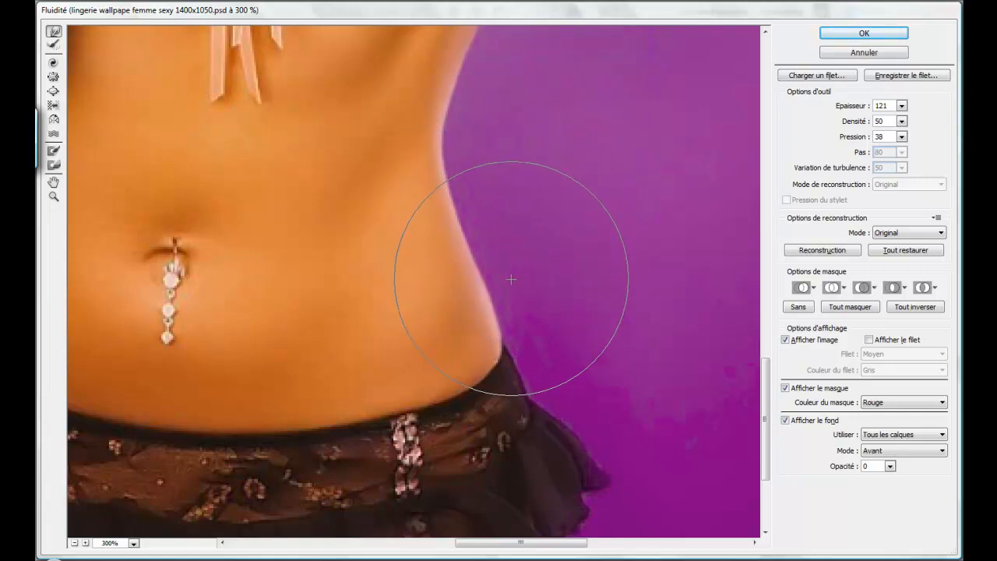
left_click_drag(511, 279, 522, 302)
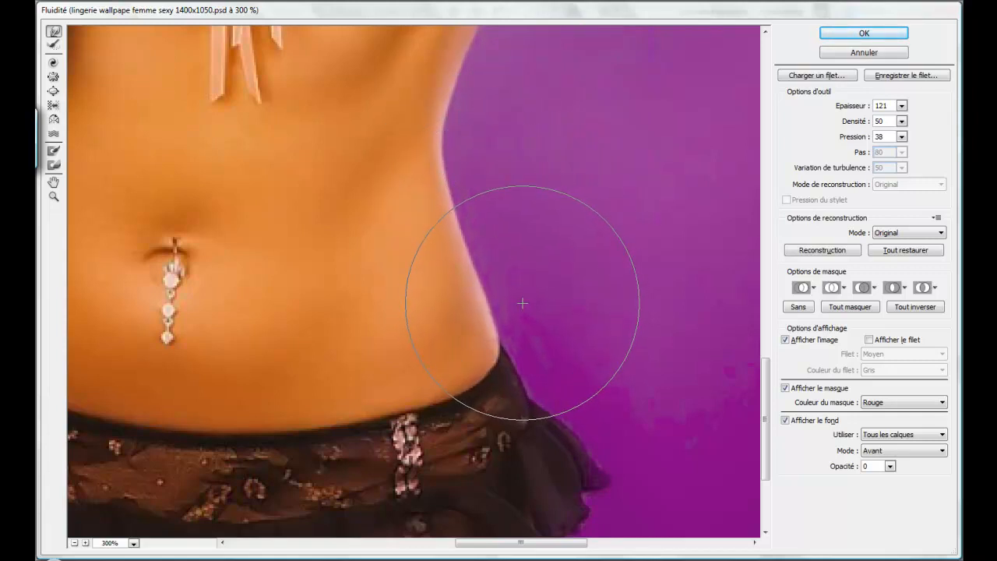
- Push the upper waist contour between the bra and navel on the image's right side inward
scroll(530, 304, "up", 3)
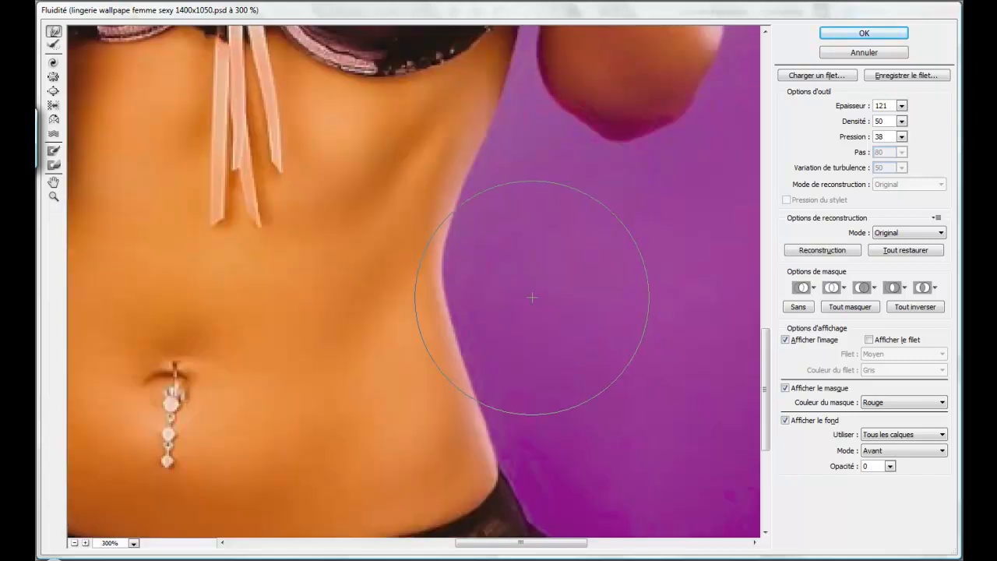
scroll(533, 297, "up", 2)
left_click_drag(520, 315, 509, 310)
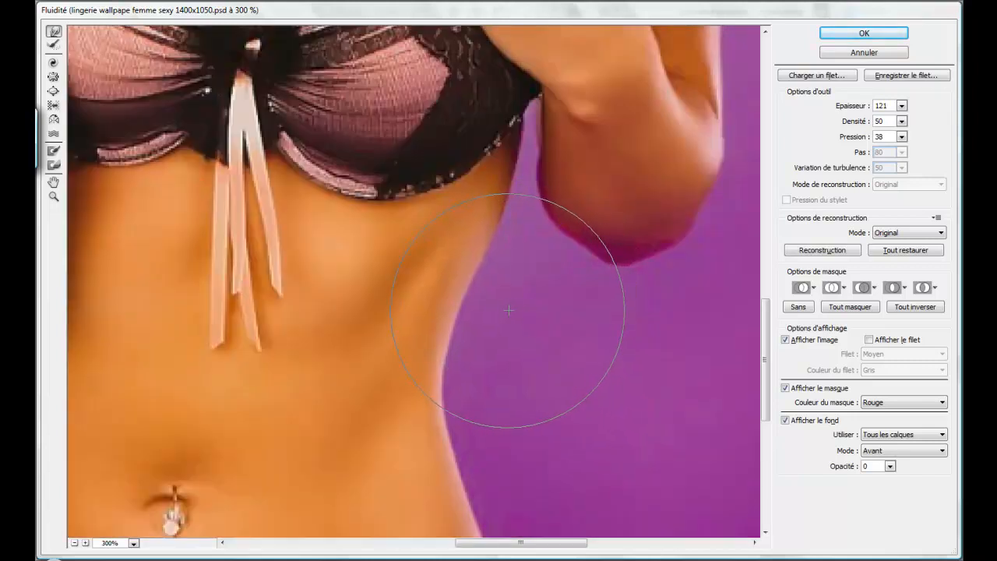
left_click_drag(528, 275, 514, 263)
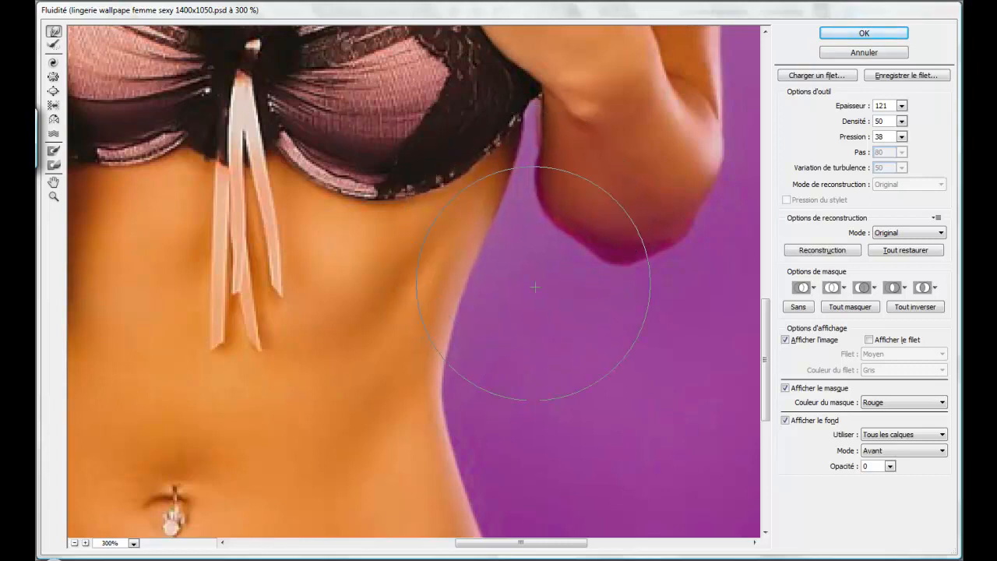
scroll(535, 288, "down", 2)
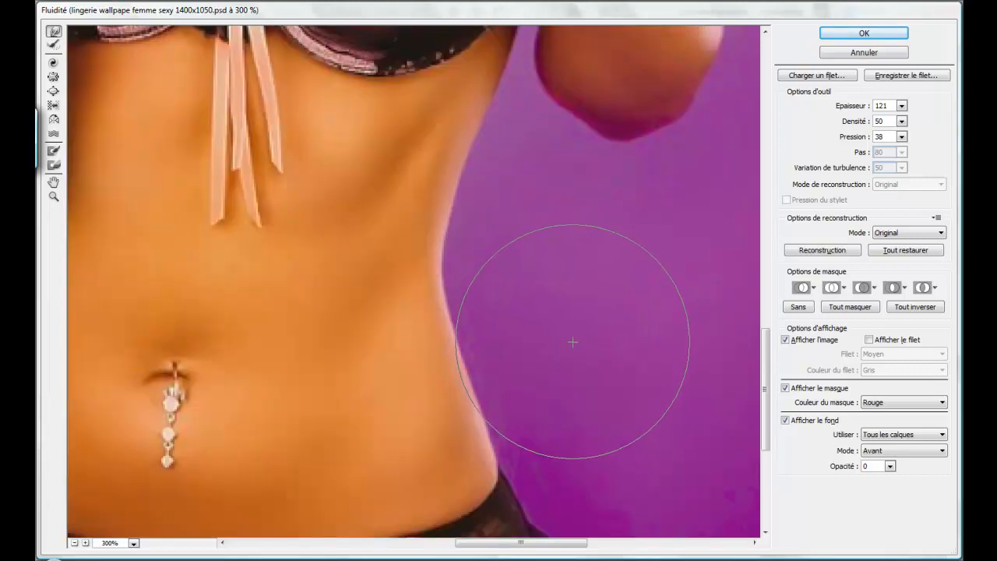
- Push the outer thigh contour just below the skirt on the image's right side inward with several forward warp strokes
scroll(578, 316, "down", 2)
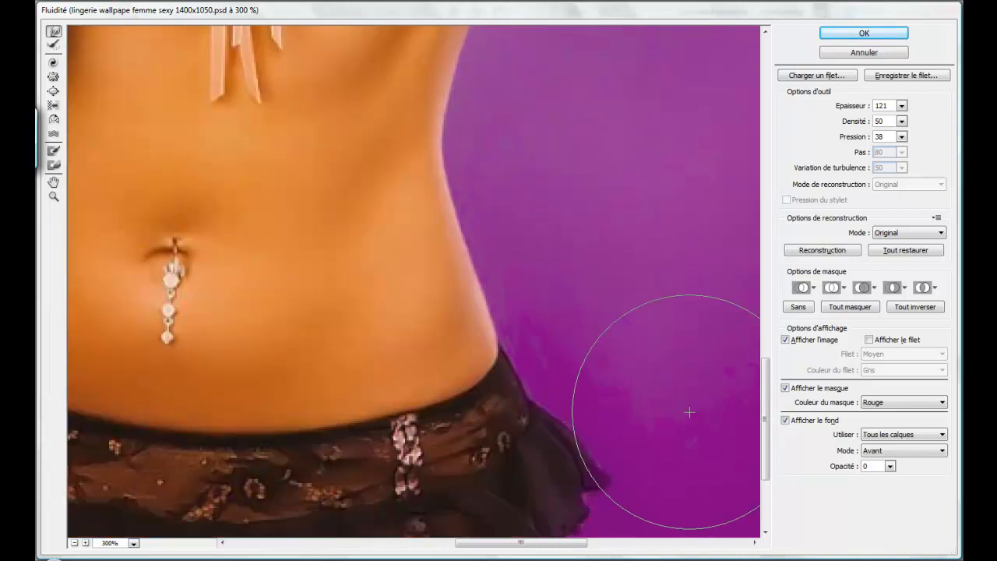
scroll(643, 358, "down", 2)
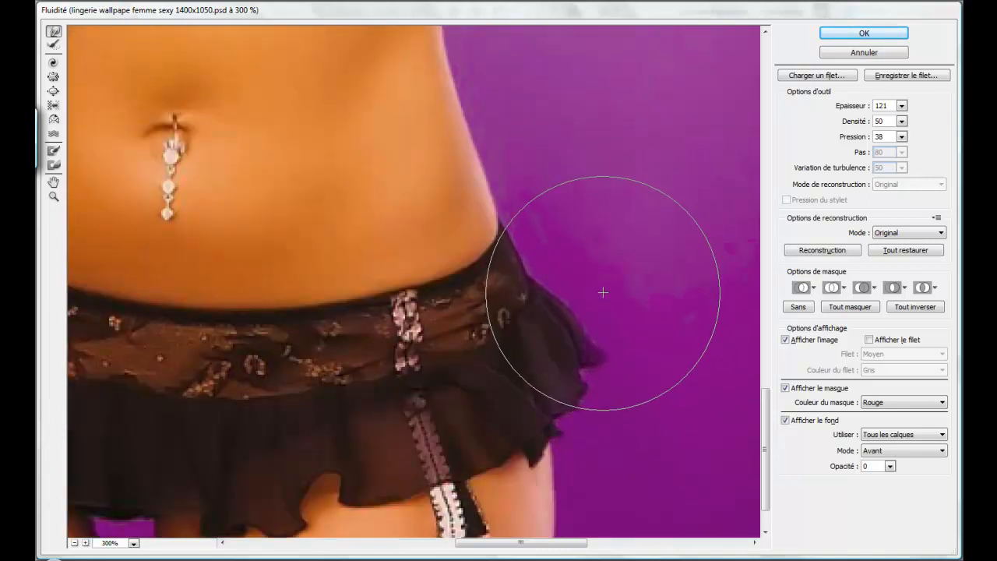
scroll(642, 319, "down", 1)
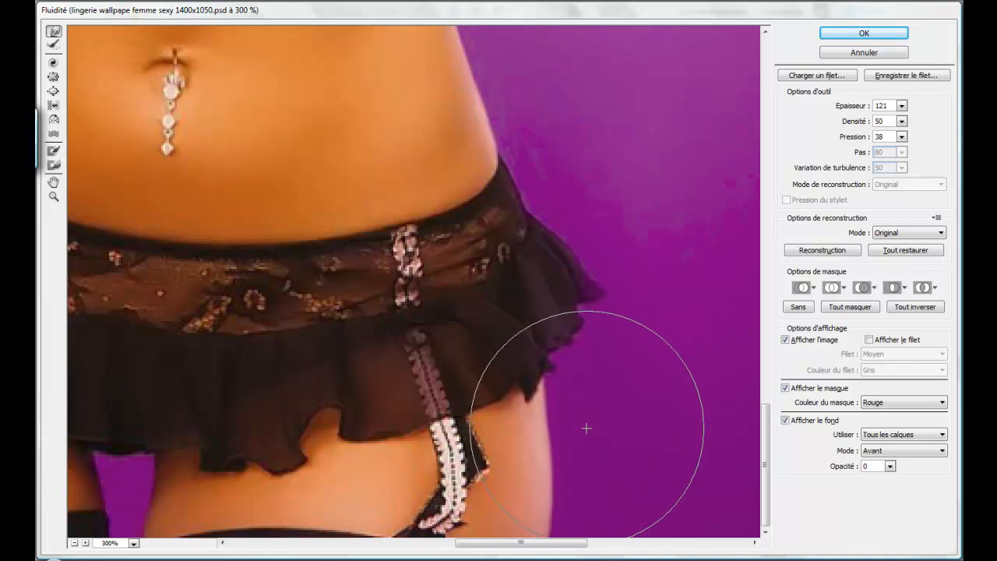
left_click_drag(586, 428, 576, 430)
mouse_move(606, 461)
left_mouse_down()
mouse_move(608, 494)
mouse_move(592, 497)
mouse_move(603, 515)
mouse_move(570, 528)
left_mouse_up()
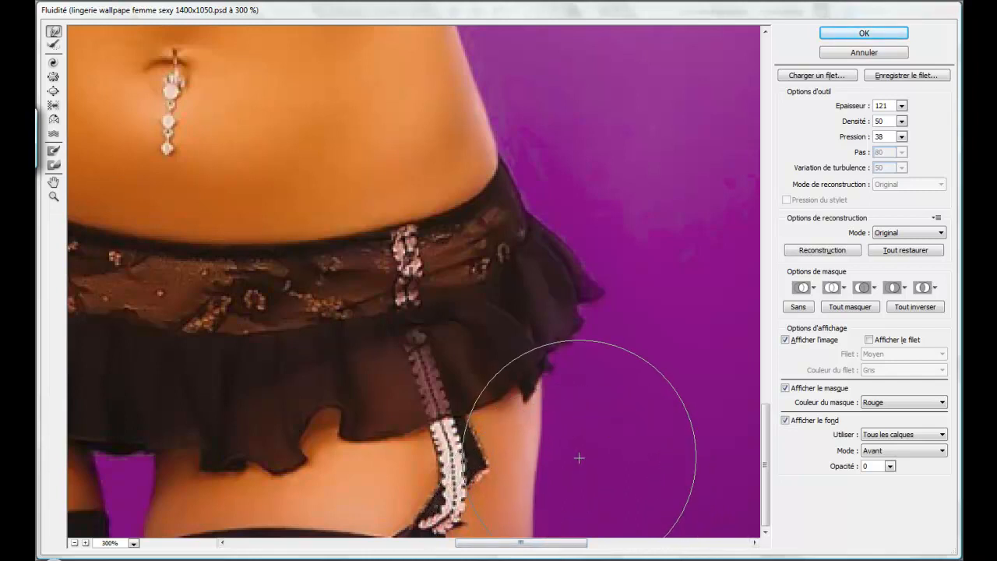
left_click_drag(581, 455, 566, 455)
mouse_move(588, 418)
left_mouse_down()
mouse_move(576, 396)
mouse_move(555, 374)
left_mouse_up()
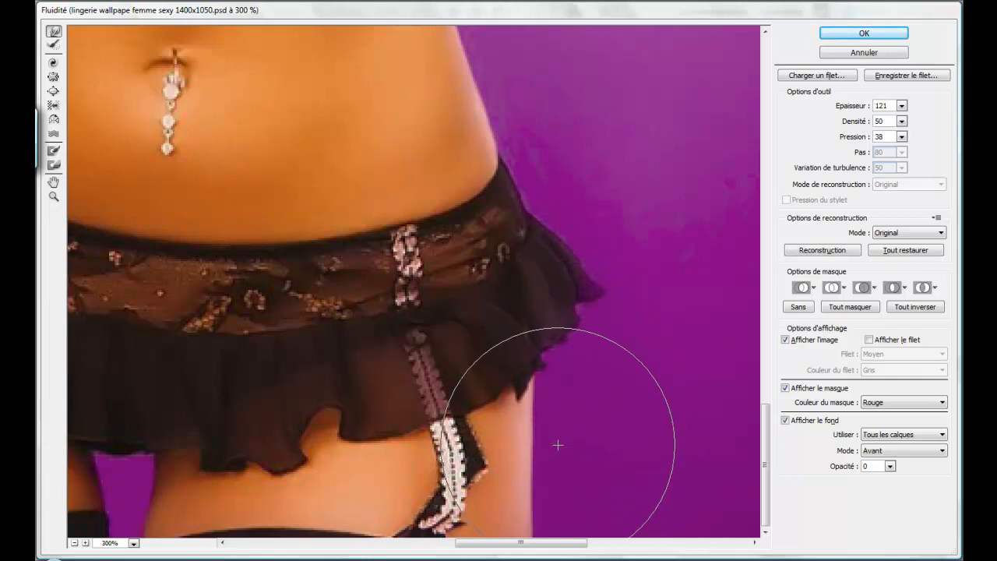
left_click_drag(562, 444, 574, 441)
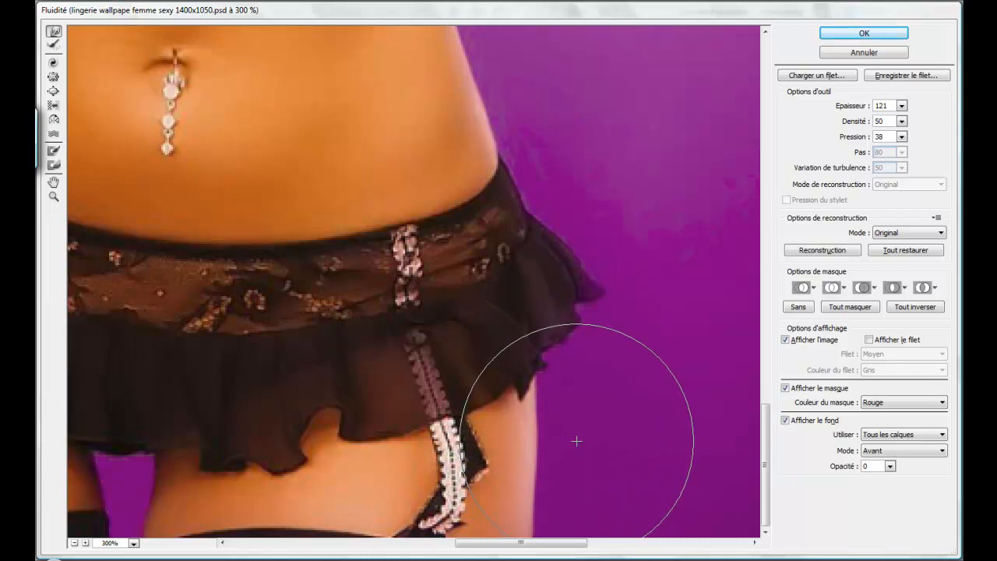
- Push the skirt's ruffle tip and the waist contour above it on the image's right side slightly inward
mouse_move(617, 264)
left_mouse_down()
mouse_move(598, 268)
mouse_move(597, 283)
left_mouse_up()
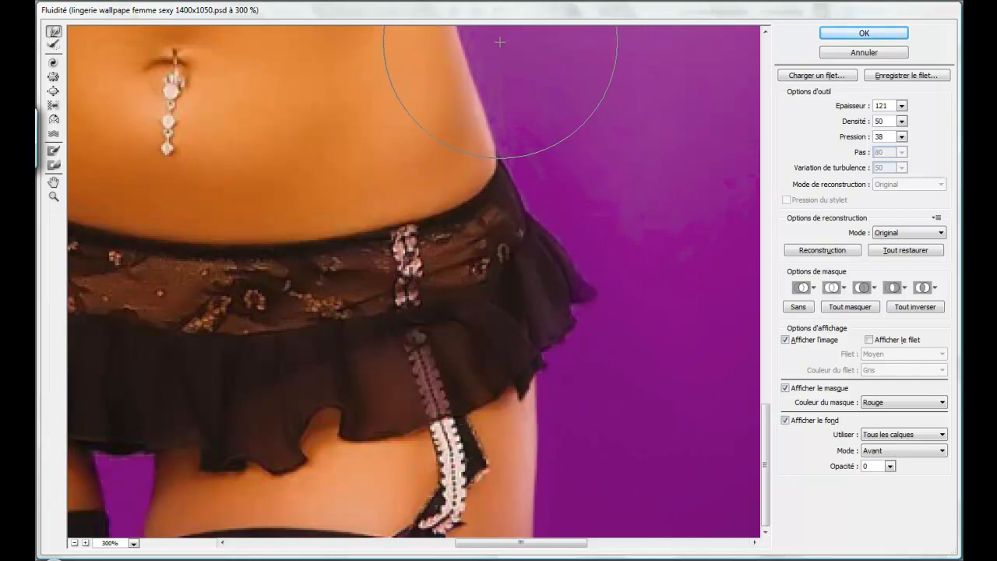
scroll(430, 215, "up", 2)
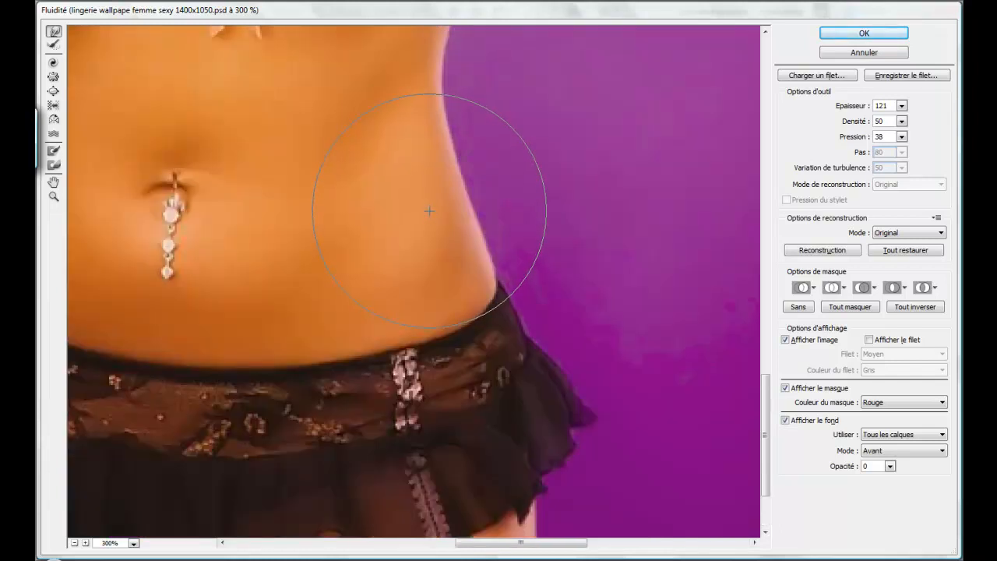
left_click_drag(512, 137, 496, 139)
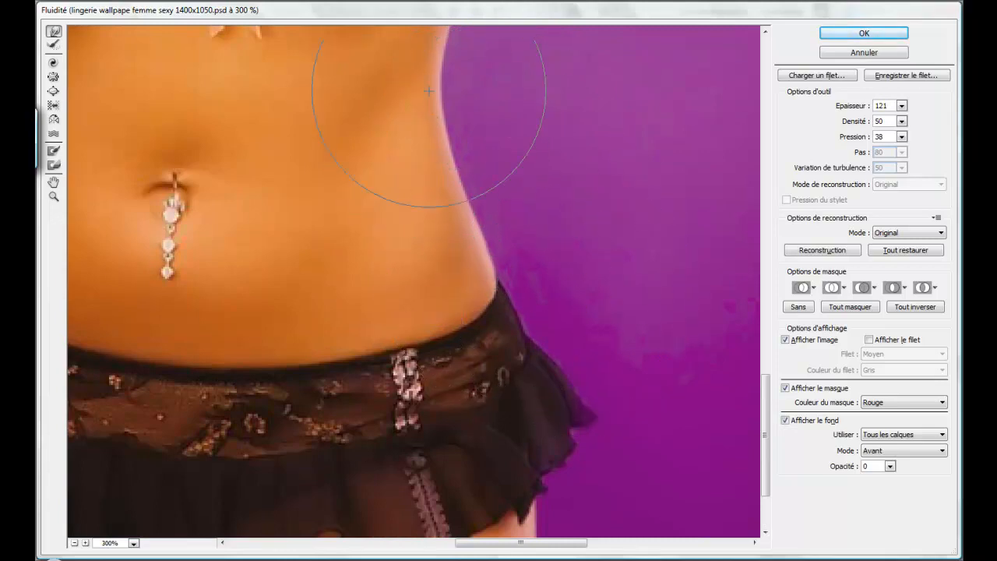
- Set the brush size to 31 and widen the gap between the thighs below the skirt
scroll(476, 312, "down", 2)
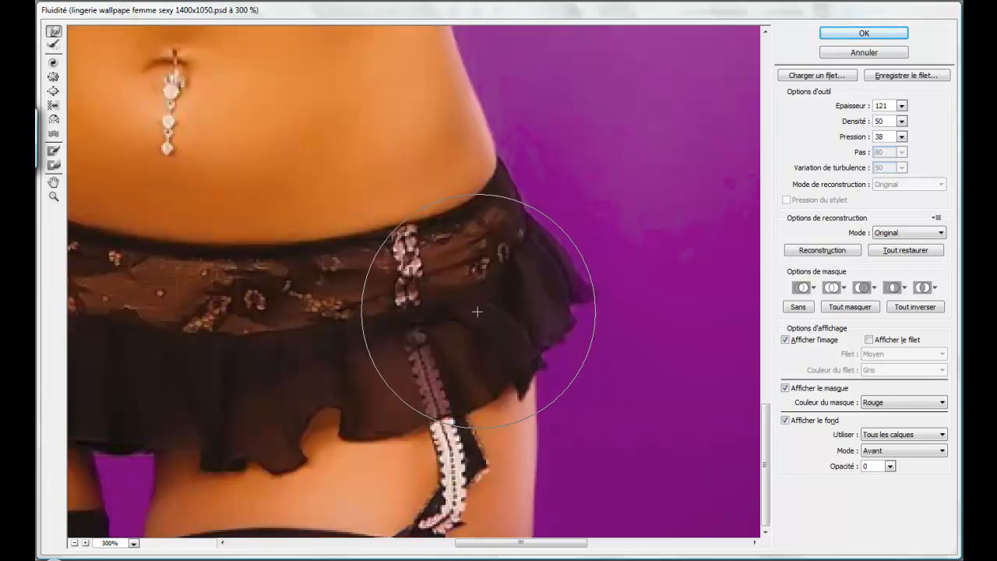
left_click_drag(521, 542, 449, 543)
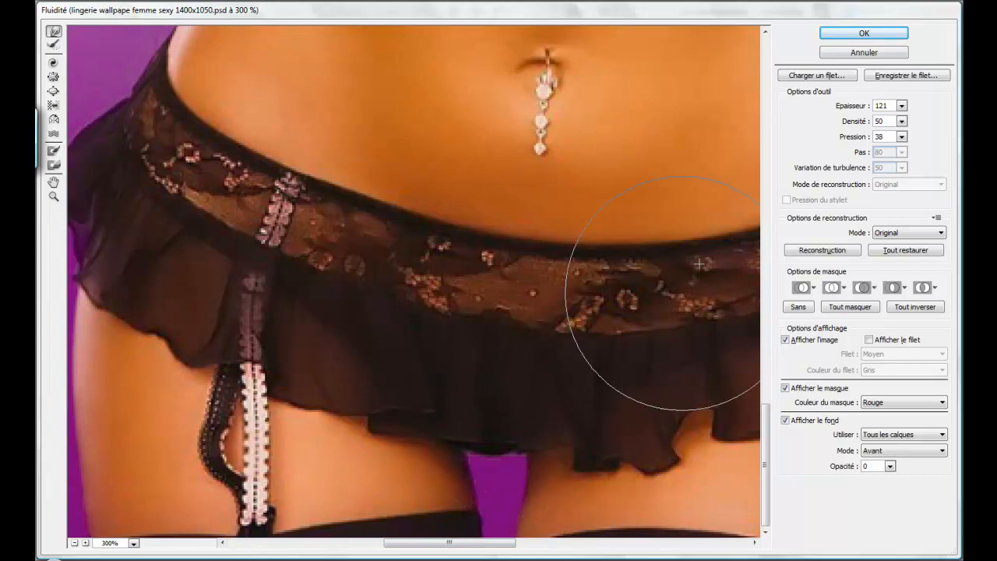
left_click(902, 106)
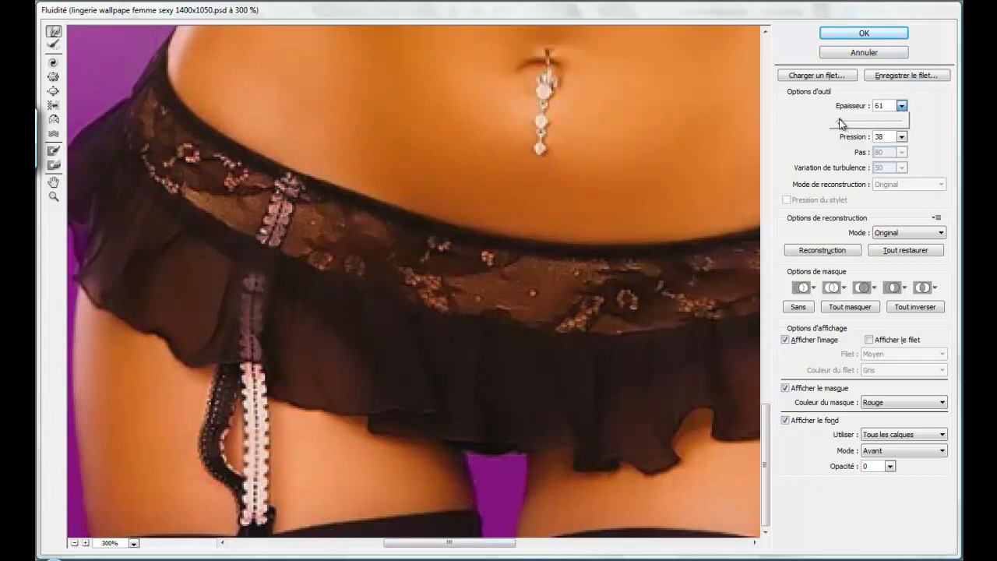
left_click_drag(837, 119, 840, 119)
left_click(515, 461)
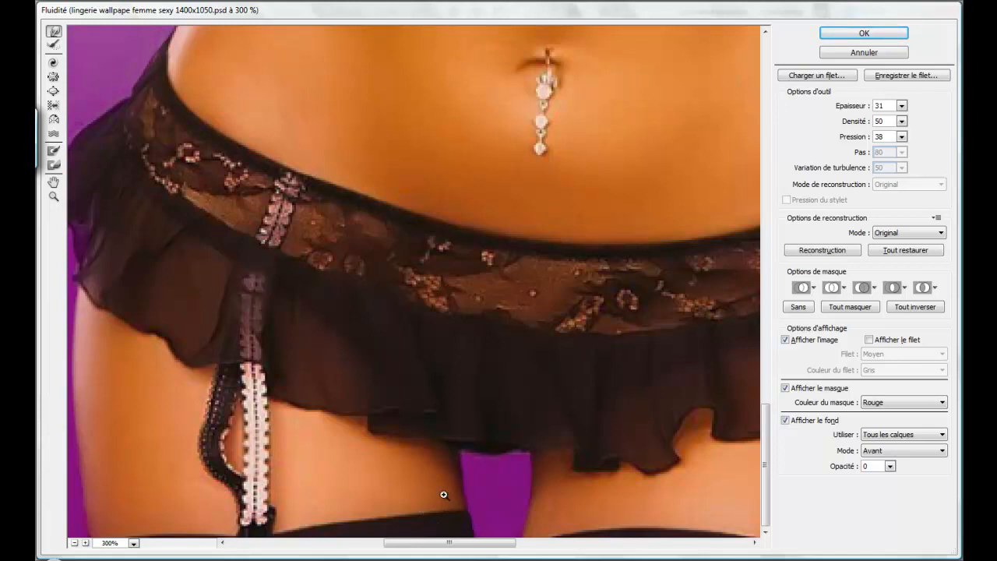
- Set the brush size to 136 and push the shoulder and upper arm contour on the image's left side inward
scroll(443, 495, "down", 2)
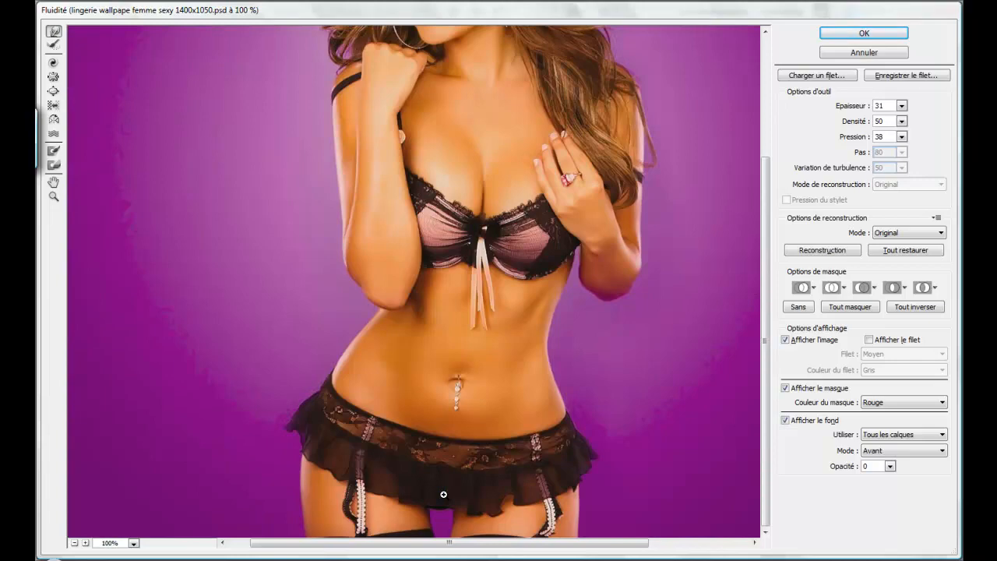
scroll(442, 493, "up", 5)
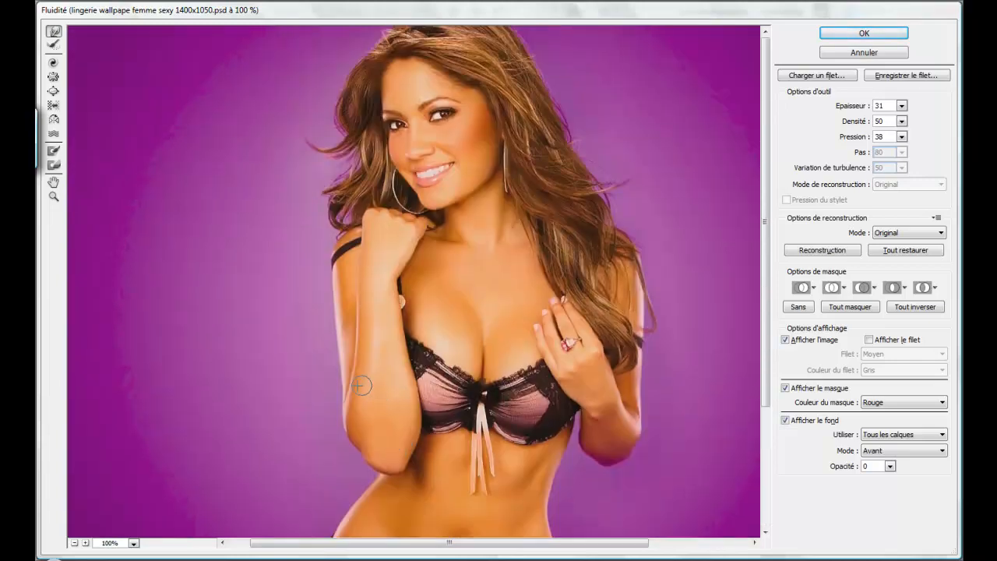
left_click(194, 351)
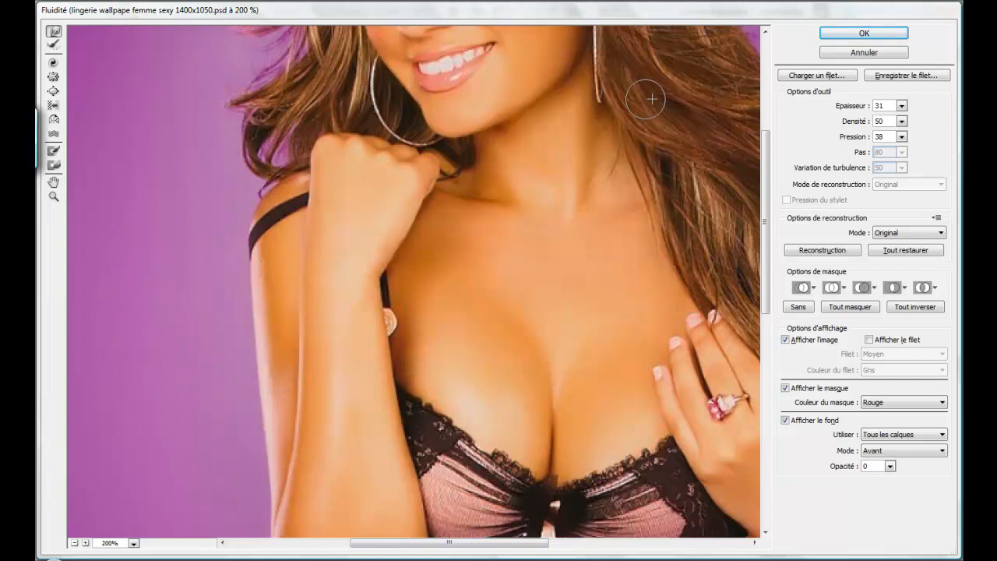
left_click(902, 107)
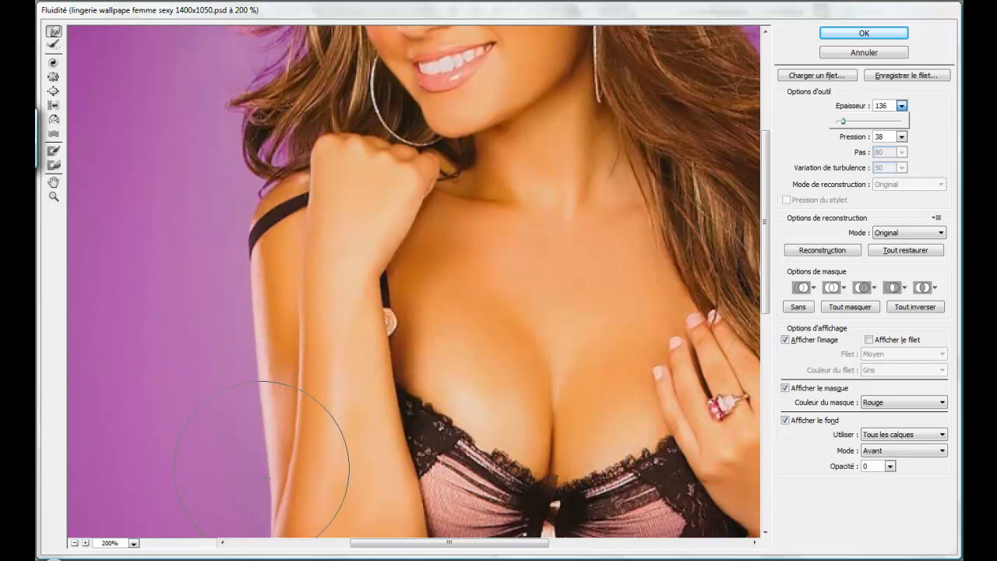
left_click_drag(405, 544, 362, 544)
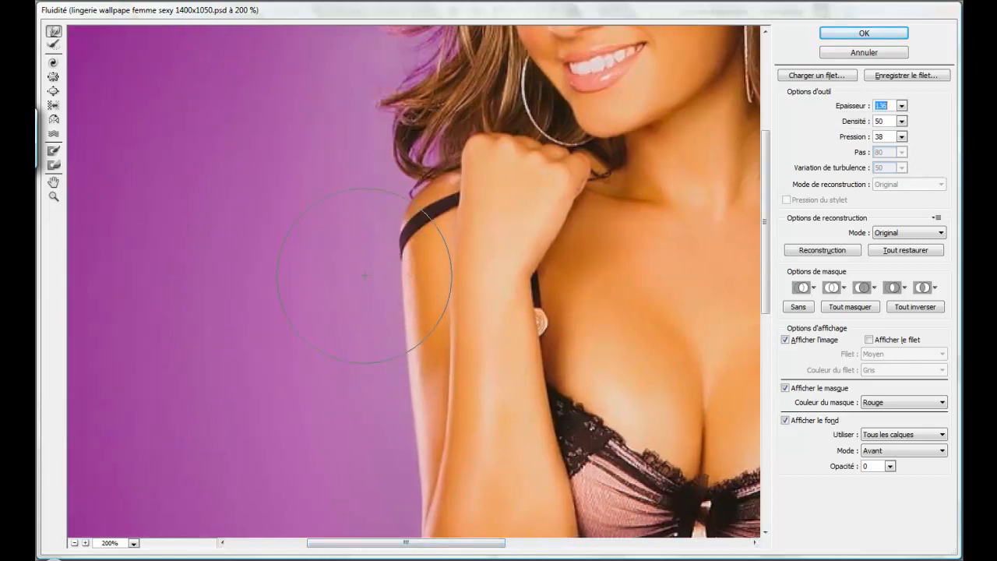
mouse_move(345, 207)
left_mouse_down()
mouse_move(333, 257)
mouse_move(356, 255)
mouse_move(370, 167)
mouse_move(390, 172)
mouse_move(357, 216)
mouse_move(343, 285)
mouse_move(351, 313)
mouse_move(367, 308)
mouse_move(363, 229)
left_mouse_up()
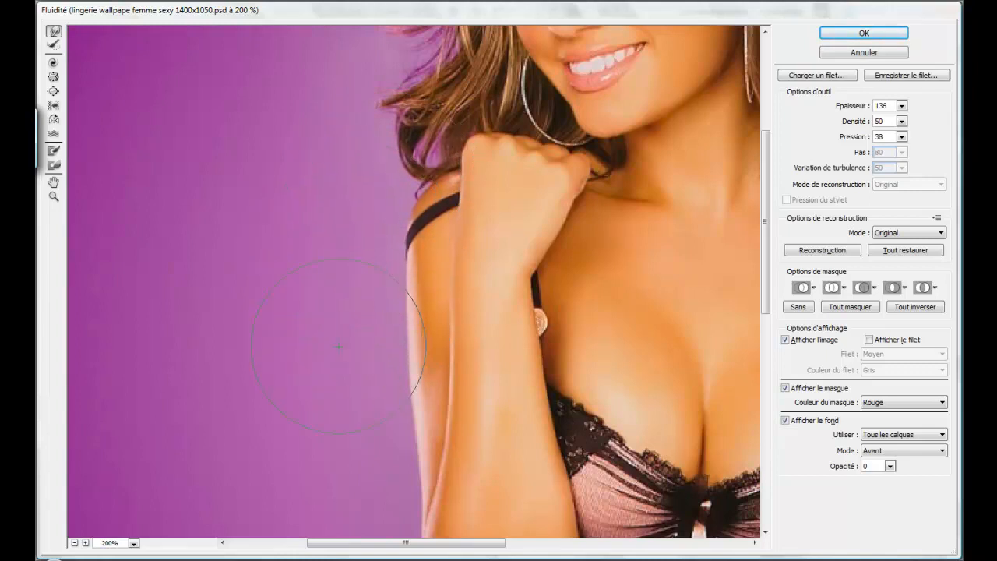
left_click_drag(348, 371, 359, 374)
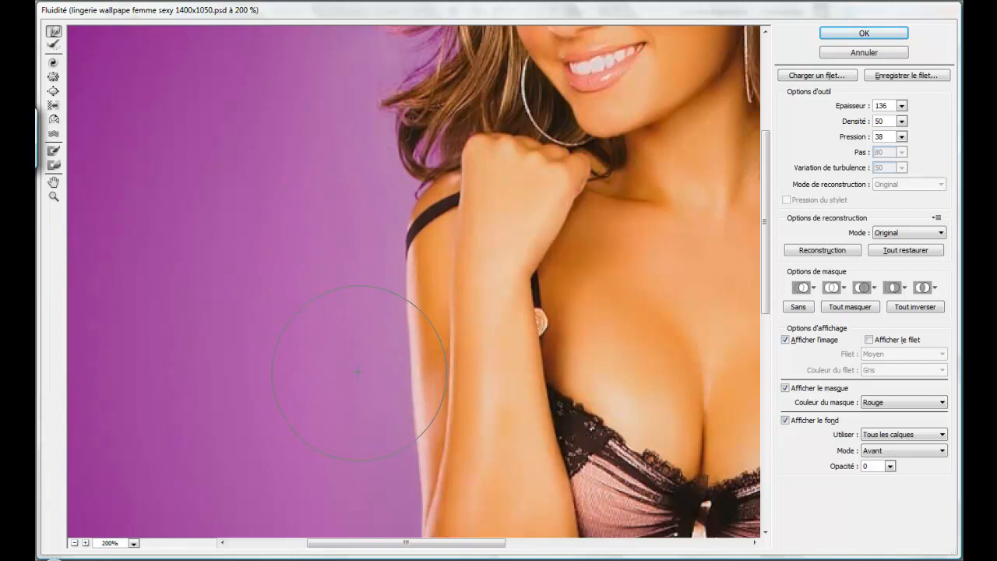
- Push the lower part of the arm's outer contour, down to the elbow on the image's left side, inward
scroll(358, 371, "down", 3)
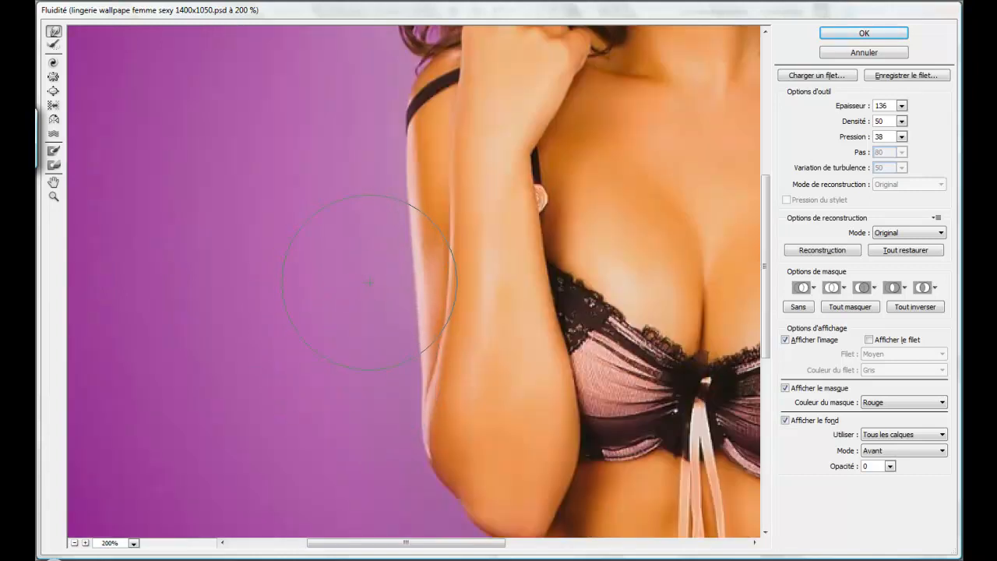
left_click_drag(368, 269, 361, 305)
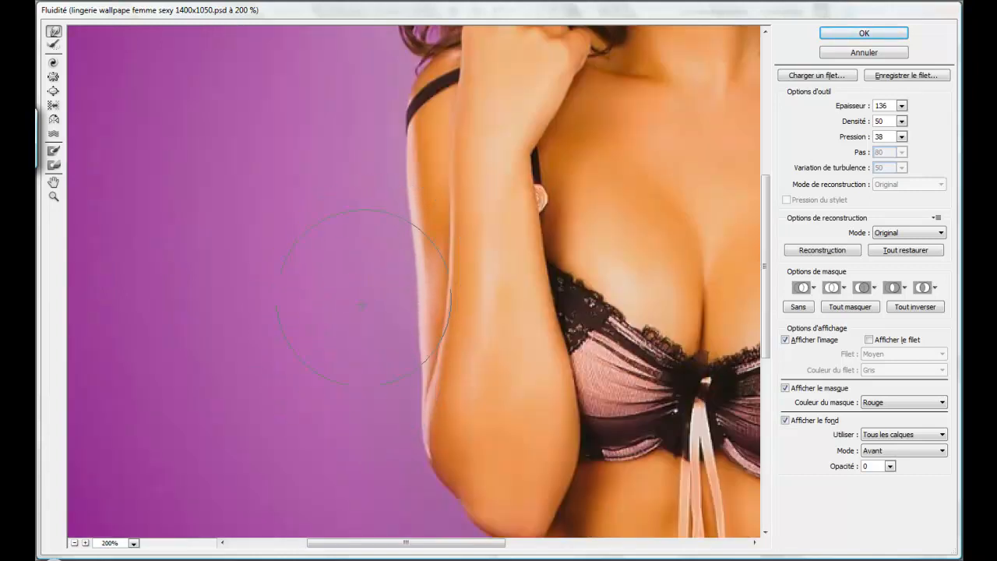
left_click_drag(357, 356, 377, 358)
left_click_drag(367, 312, 382, 312)
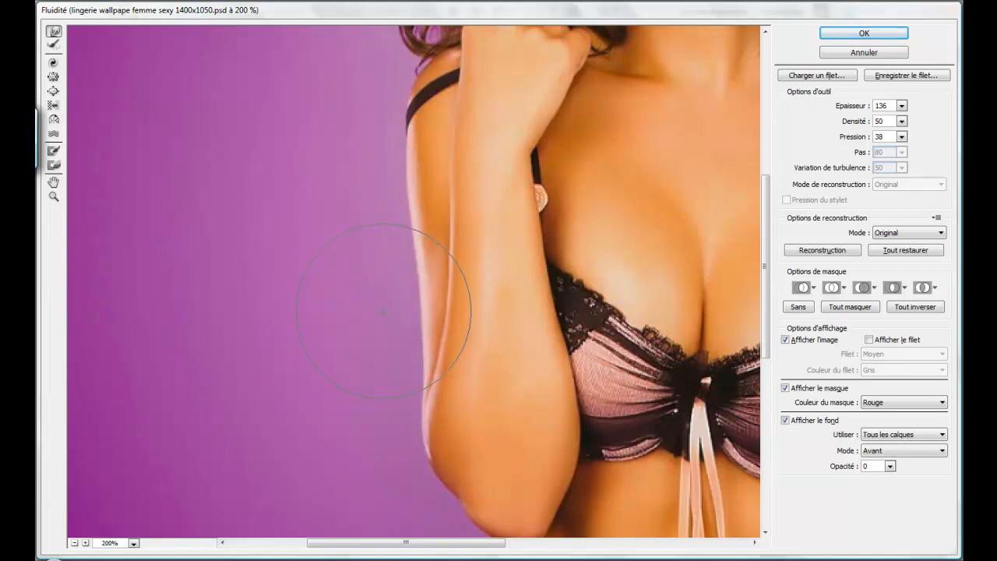
left_click_drag(379, 394, 394, 392)
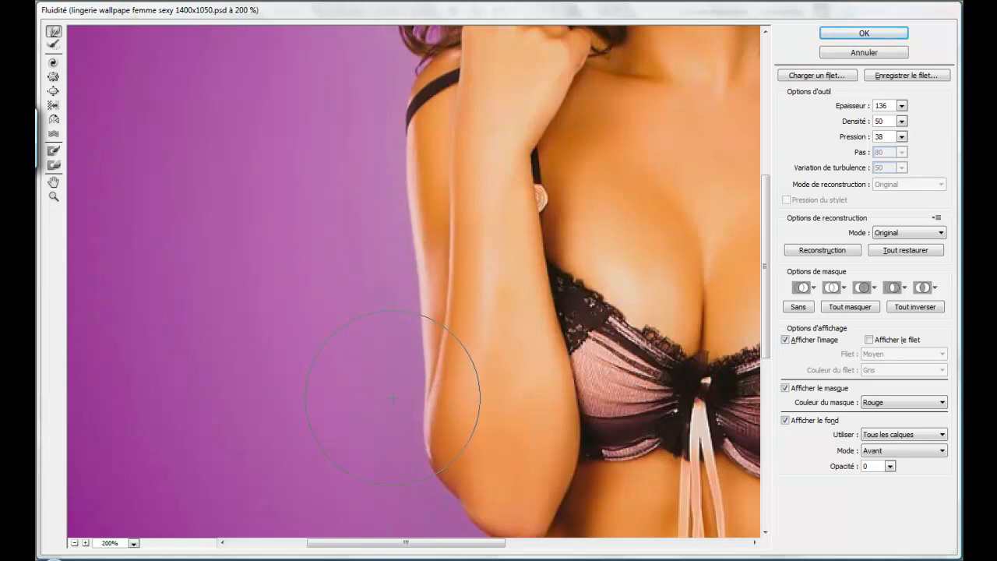
left_click_drag(389, 448, 396, 443)
- Reshape the elbow tip on the image's left side by pushing its outer and lower edges inward
scroll(390, 404, "down", 3)
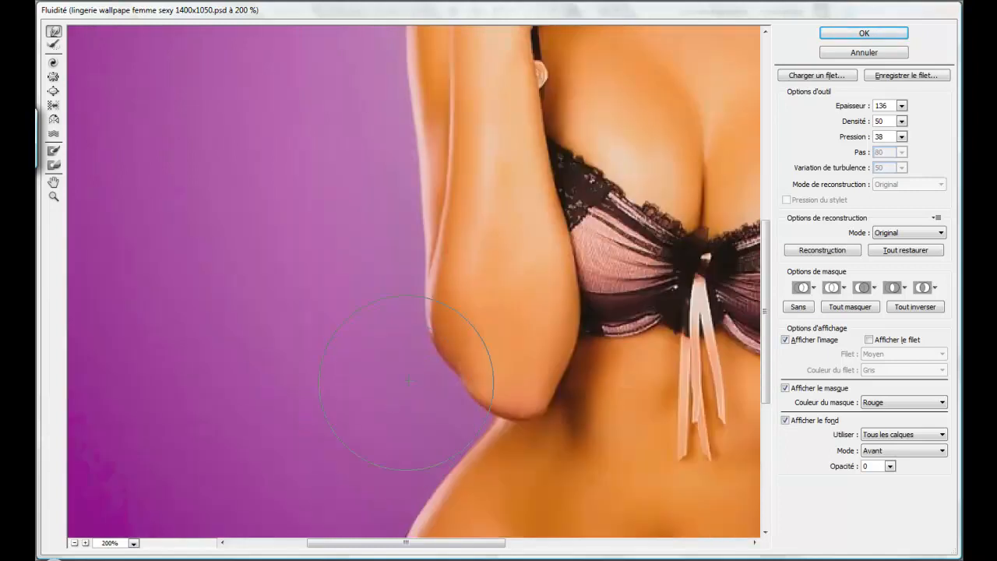
left_click_drag(421, 370, 430, 357)
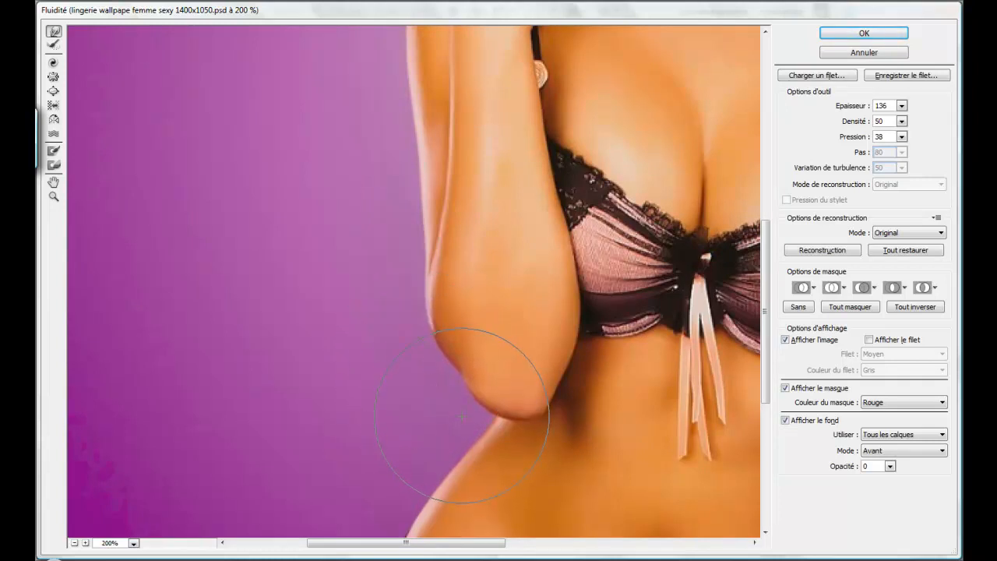
left_click_drag(461, 413, 465, 403)
left_click_drag(523, 418, 521, 398)
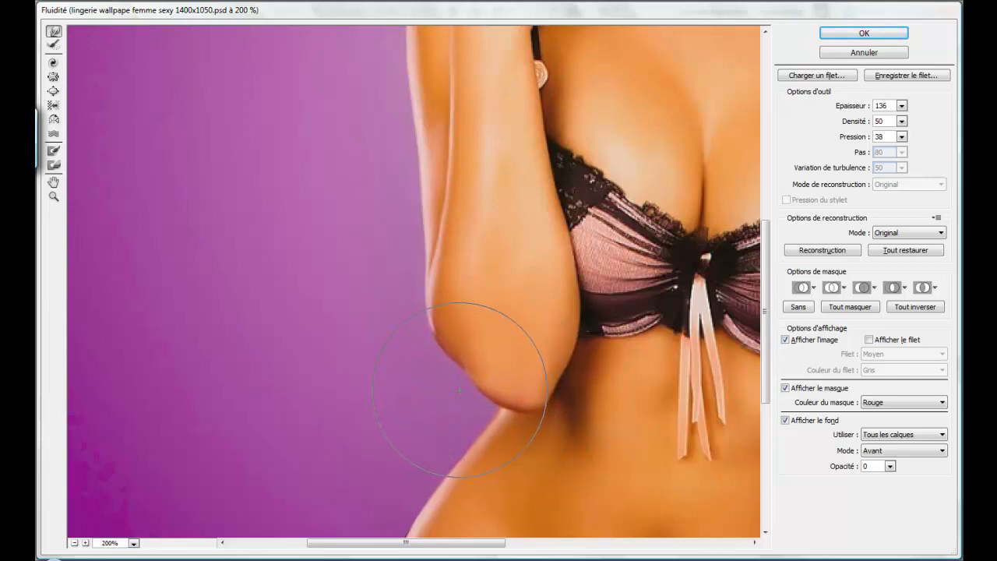
- Slim the upper arm and elbow on the image's right side by pushing the outer contour inward
left_click_drag(398, 547, 538, 543)
scroll(522, 335, "up", 4)
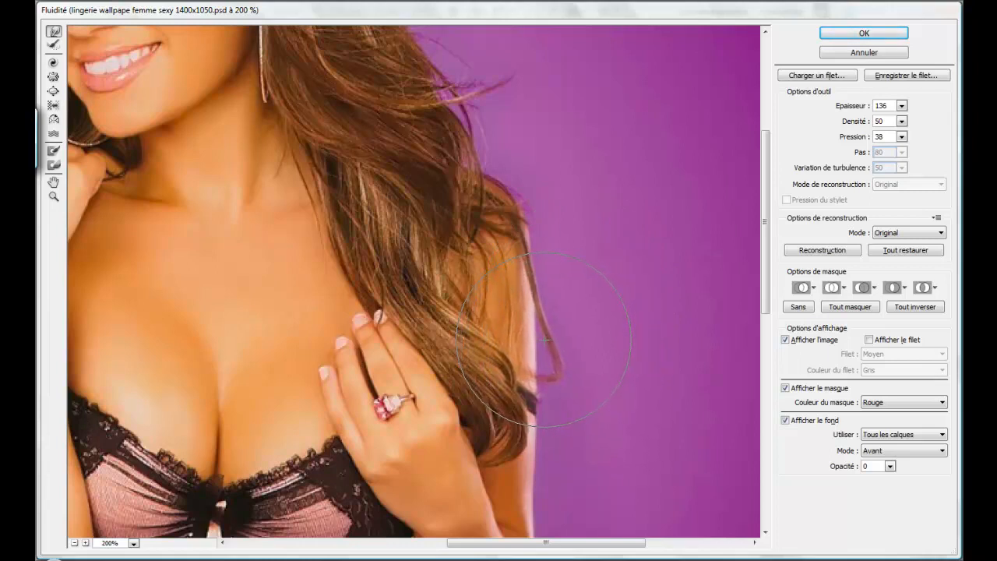
scroll(538, 327, "down", 3)
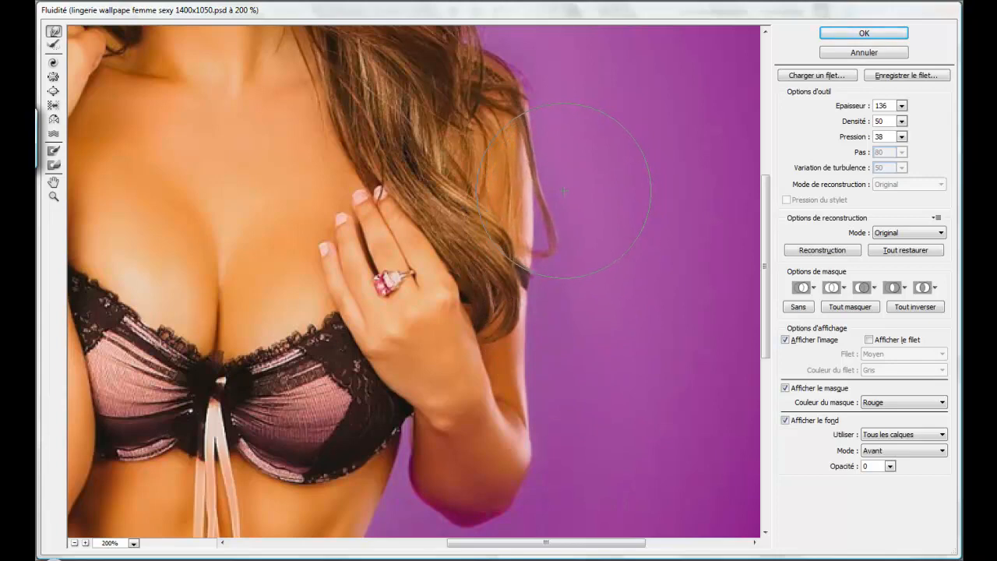
scroll(569, 202, "up", 2)
scroll(545, 257, "down", 4)
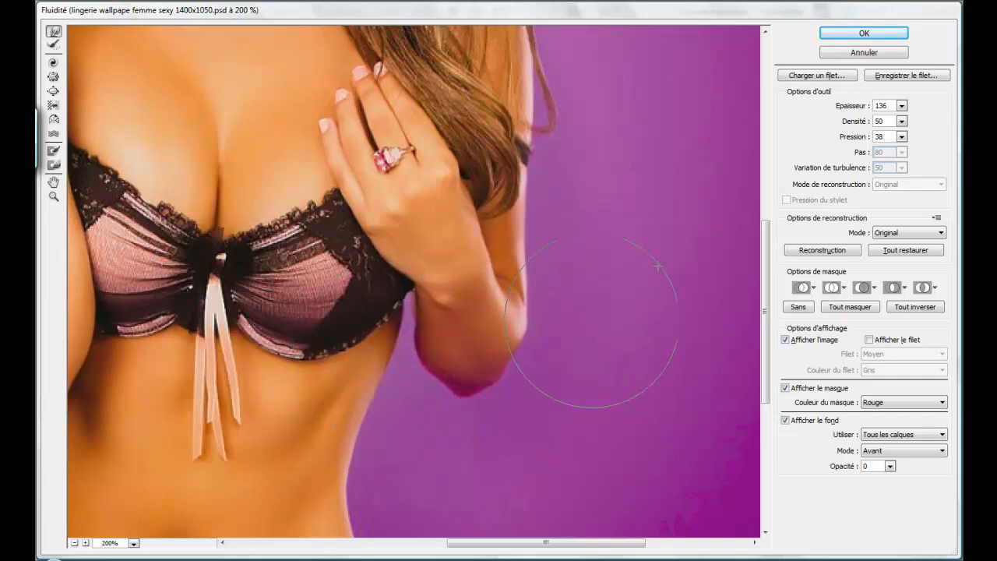
- Set the brush size to 76 and retouch the torso contour beside the elbow on the image's right side
left_click(901, 106)
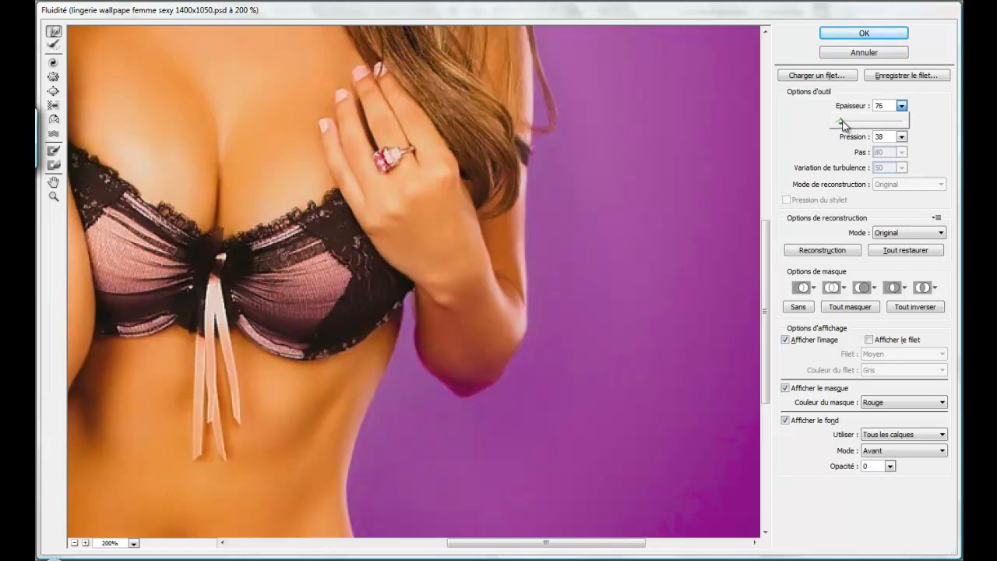
left_click(383, 399)
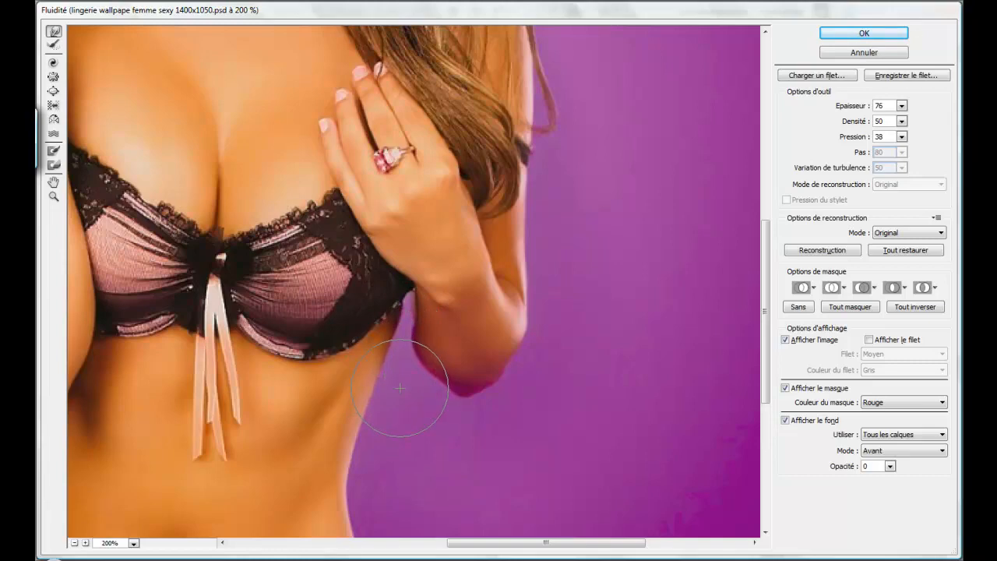
- Check the whole figure and apply the Liquify changes to the duplicate layer
key("ctrl+minus")
key("ctrl+minus")
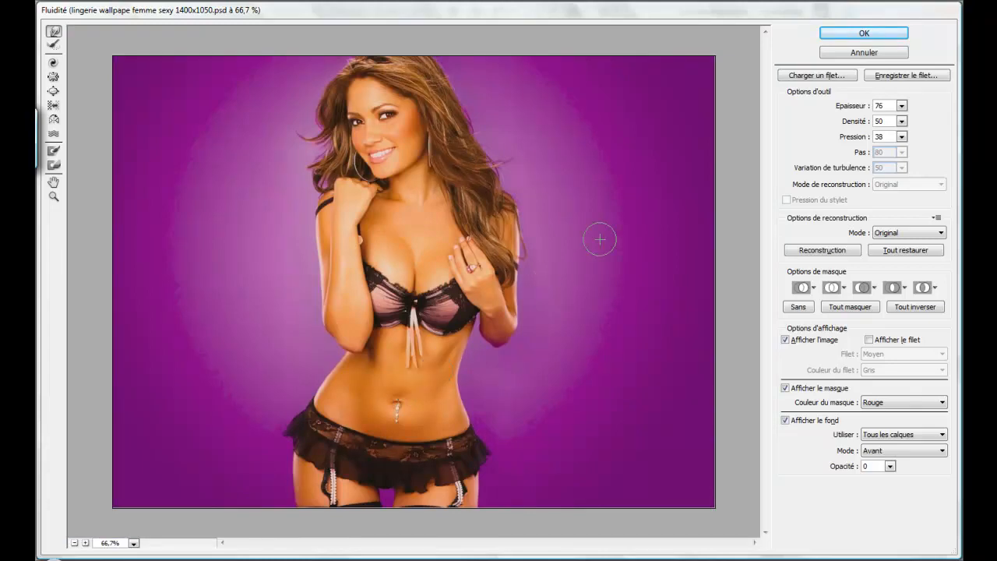
left_click(865, 33)
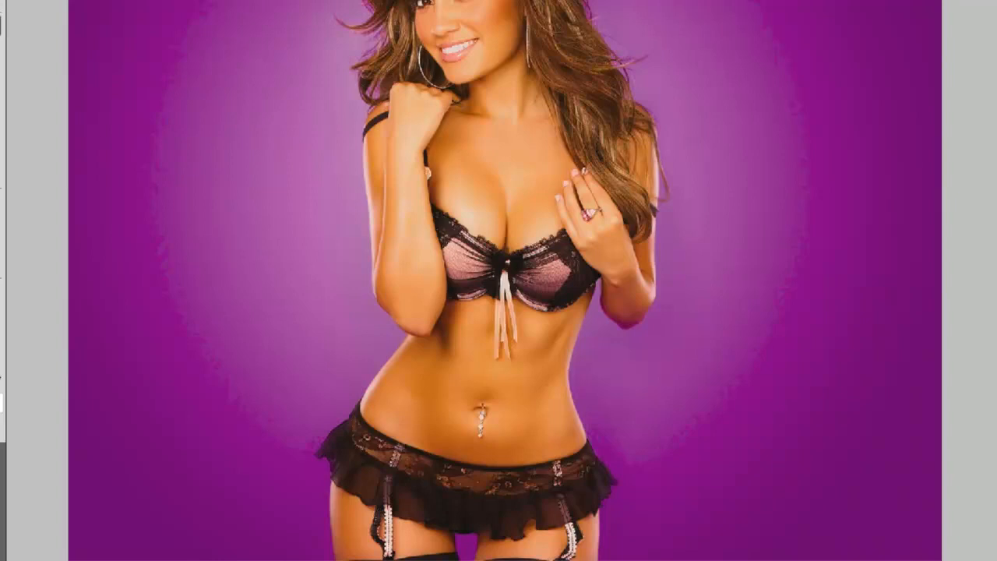
- Compare the slimmed figure with the original by repeatedly toggling the edits on the Calque 0 copie layer
key("ctrl+z")
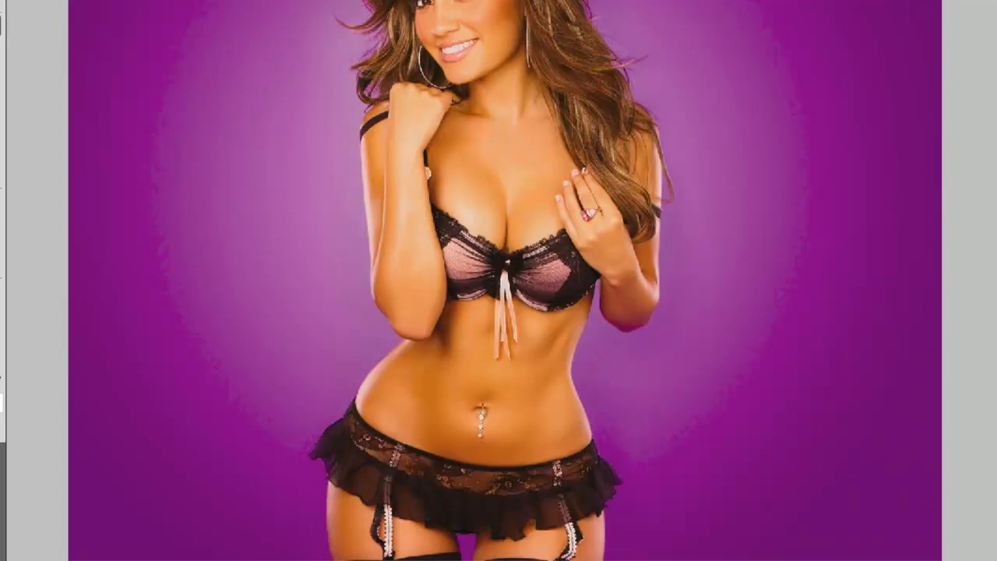
key("ctrl+z")
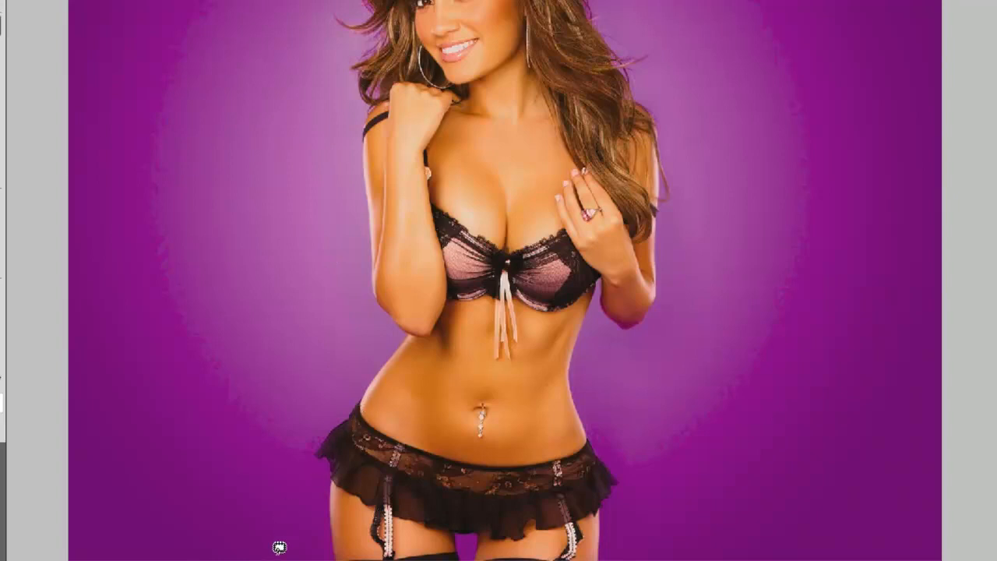
key("ctrl+z")
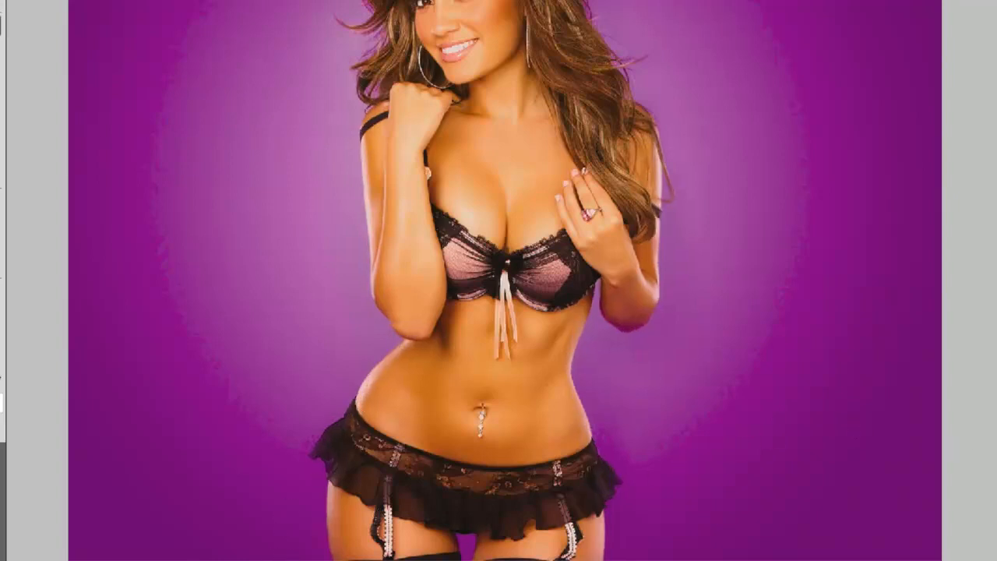
key("ctrl+z")
key("ctrl+z")
key("ctrl+z")
key("ctrl+z")
key("ctrl+z")
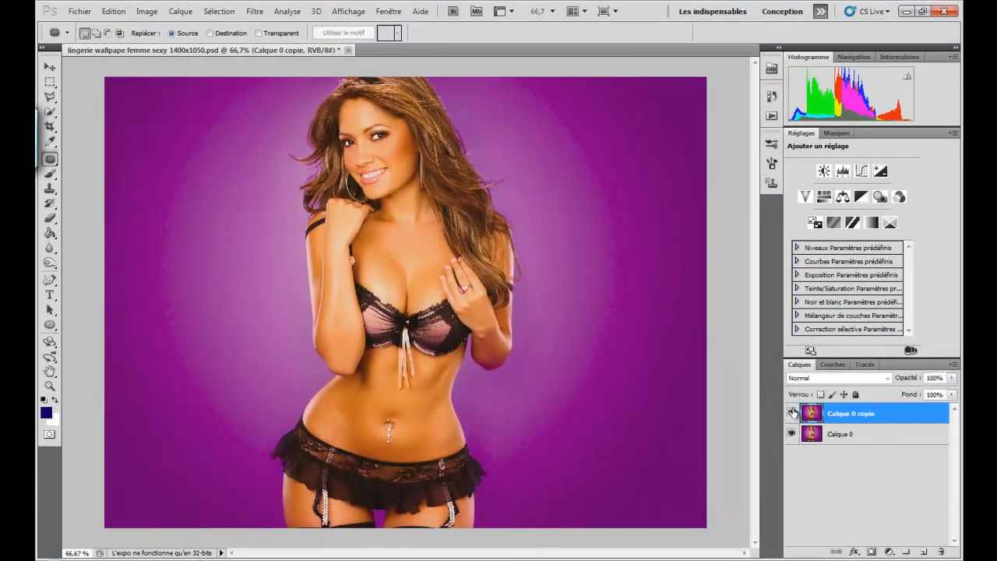
left_click(792, 413)
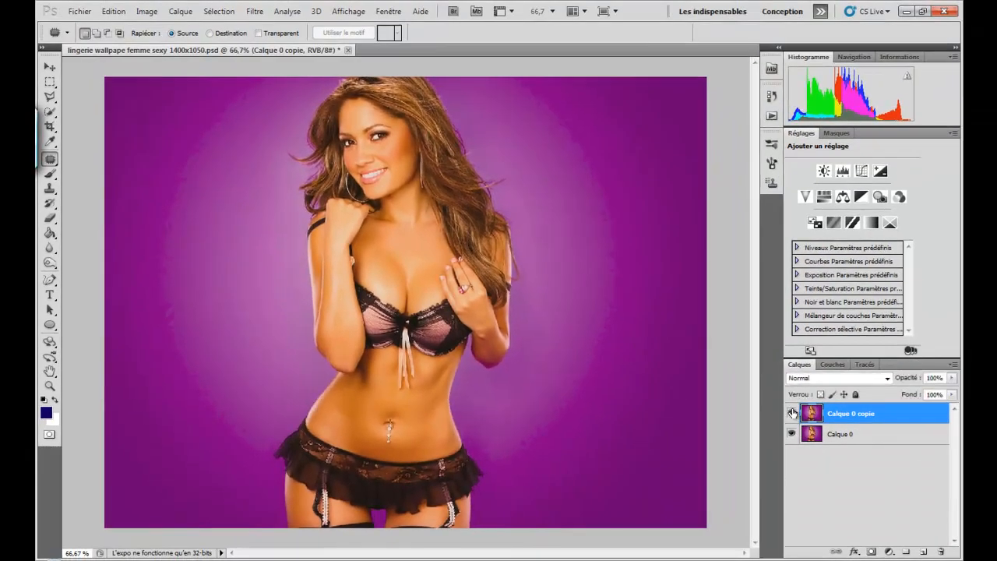